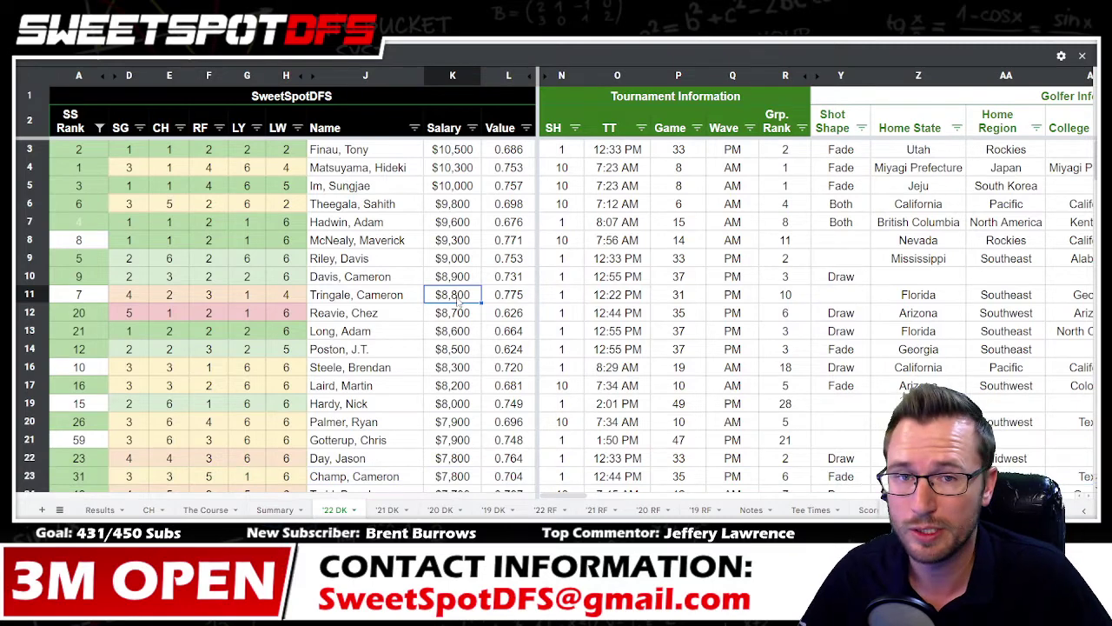
# Sort the '22 DK sheet by SS Rank in ascending order
pyautogui.click(99, 128)
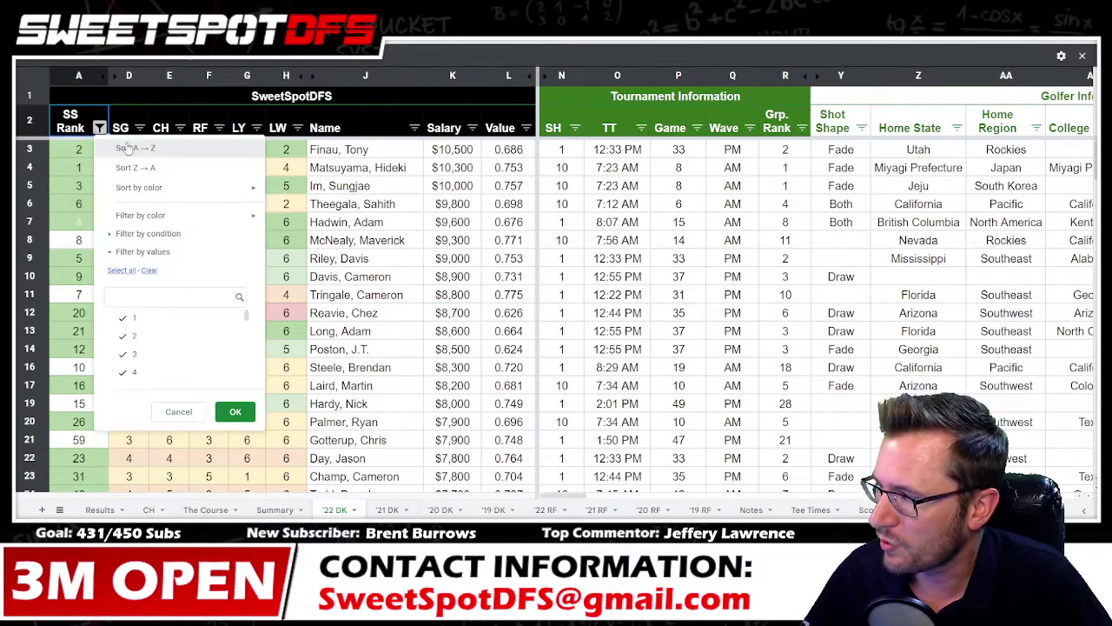
pyautogui.click(128, 148)
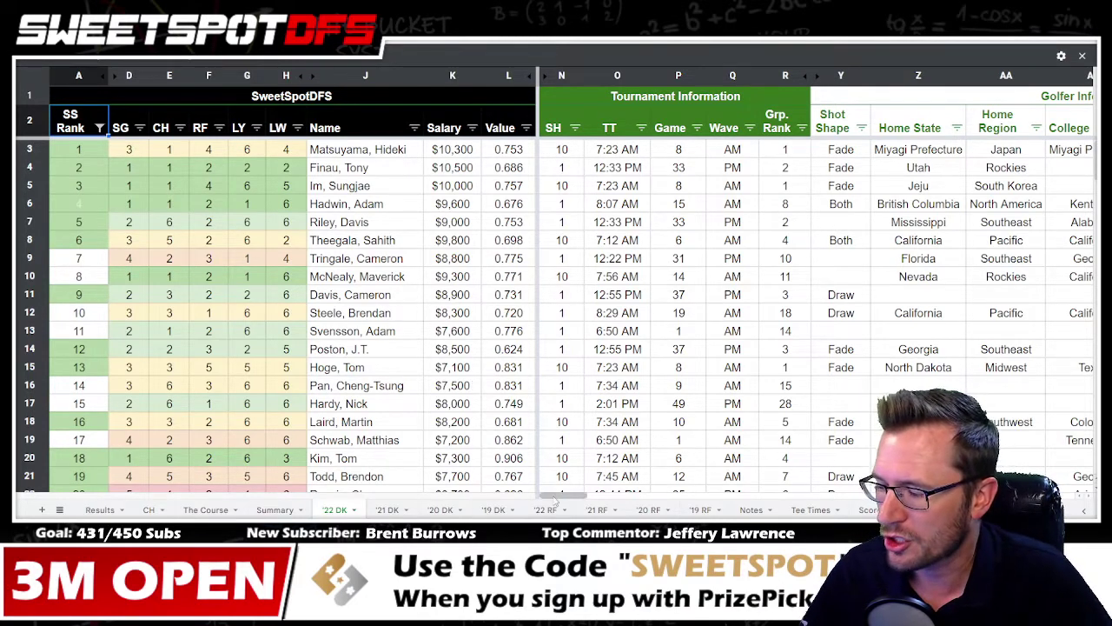
# Examine the OWGR scoring column, highlighting its values for the first twelve ranked golfers
pyautogui.moveTo(561, 496); pyautogui.dragTo(904, 496)
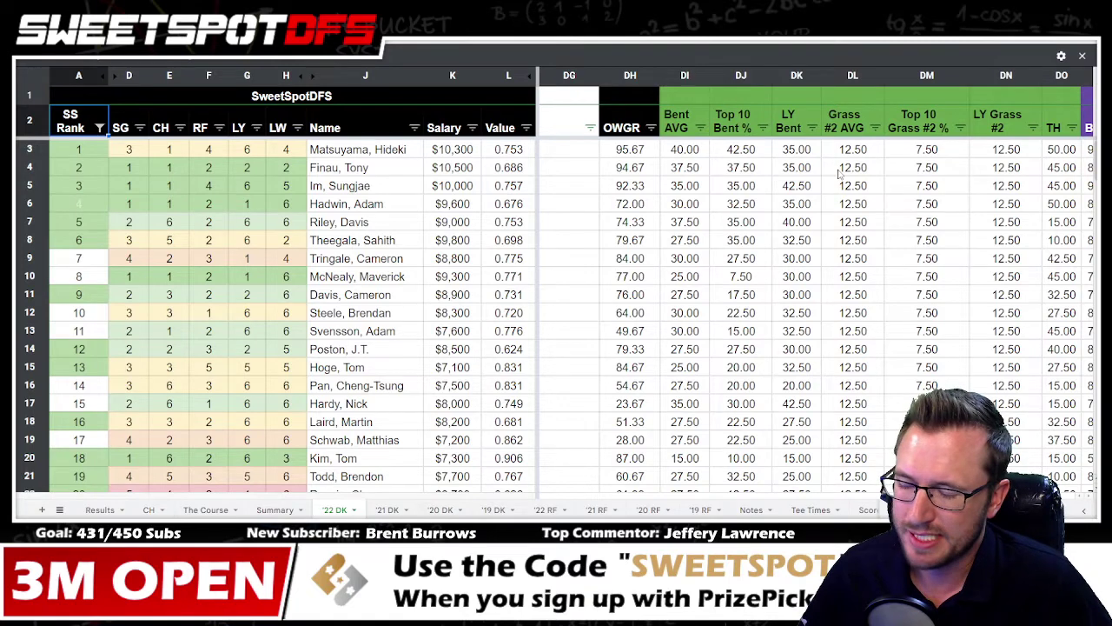
pyautogui.click(627, 76)
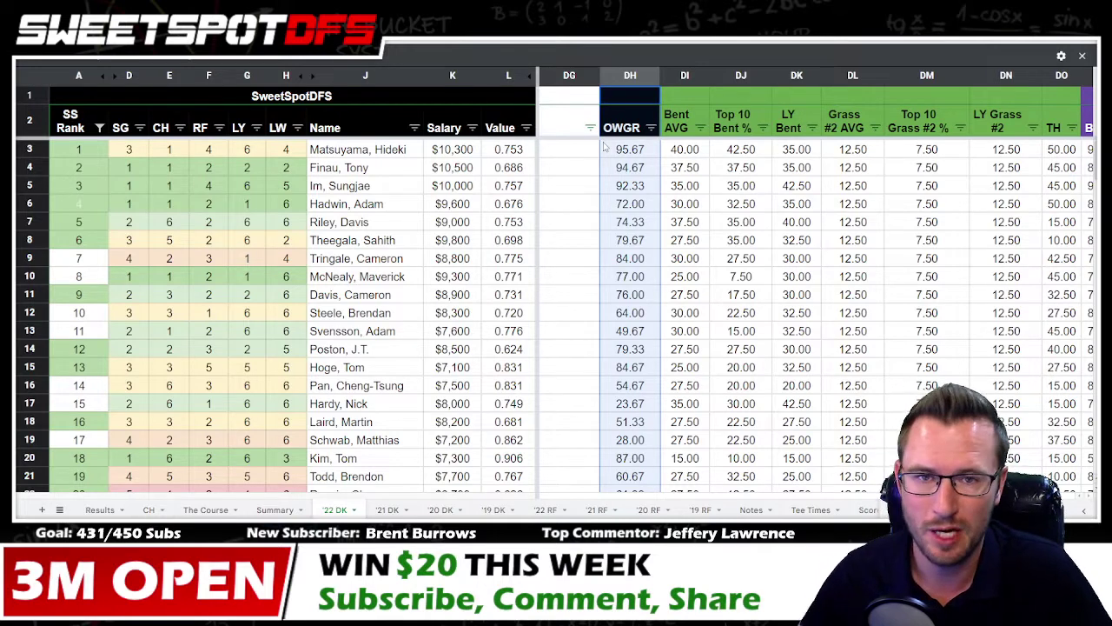
pyautogui.moveTo(630, 150); pyautogui.dragTo(622, 348)
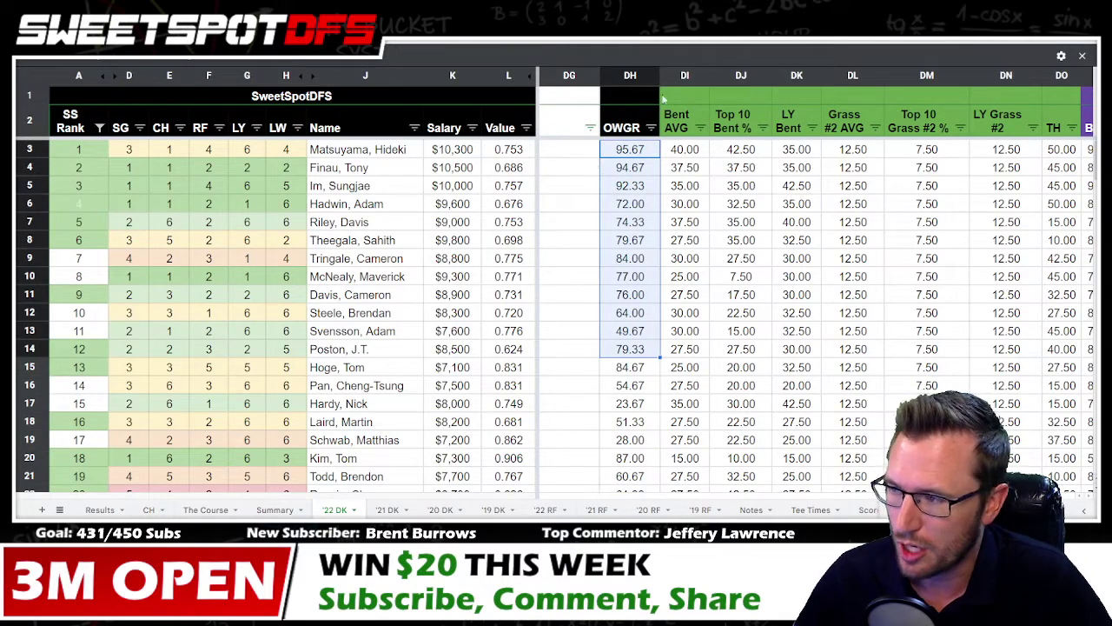
# Examine the bentgrass columns Bent AVG, Top 10 Bent % and LY Bent, highlighting them singly and as a group
pyautogui.moveTo(683, 76); pyautogui.dragTo(805, 74)
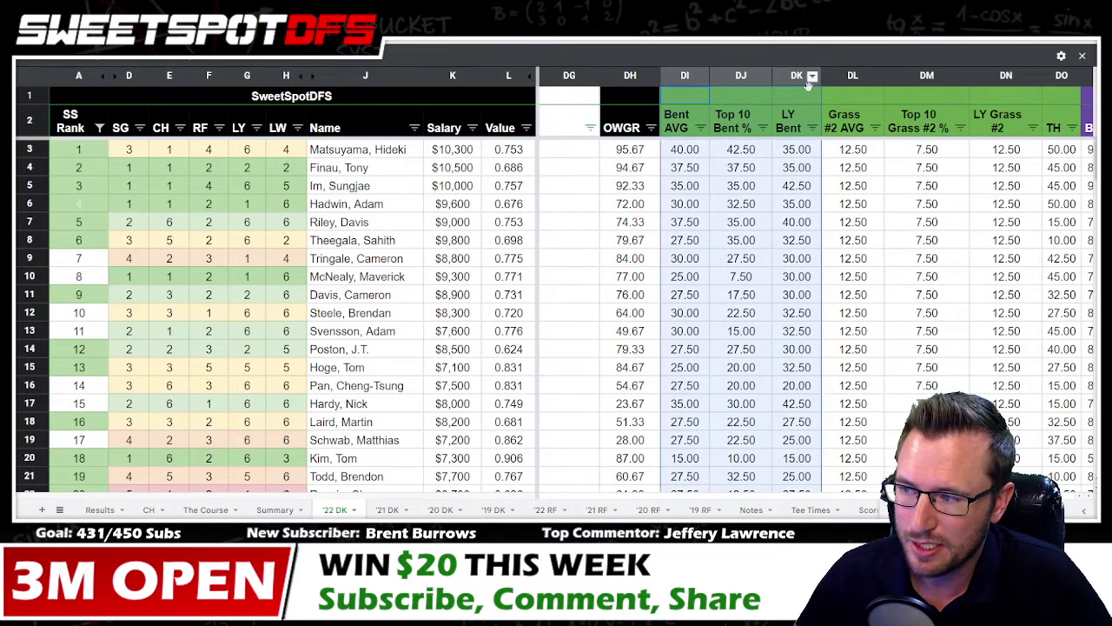
pyautogui.click(683, 75)
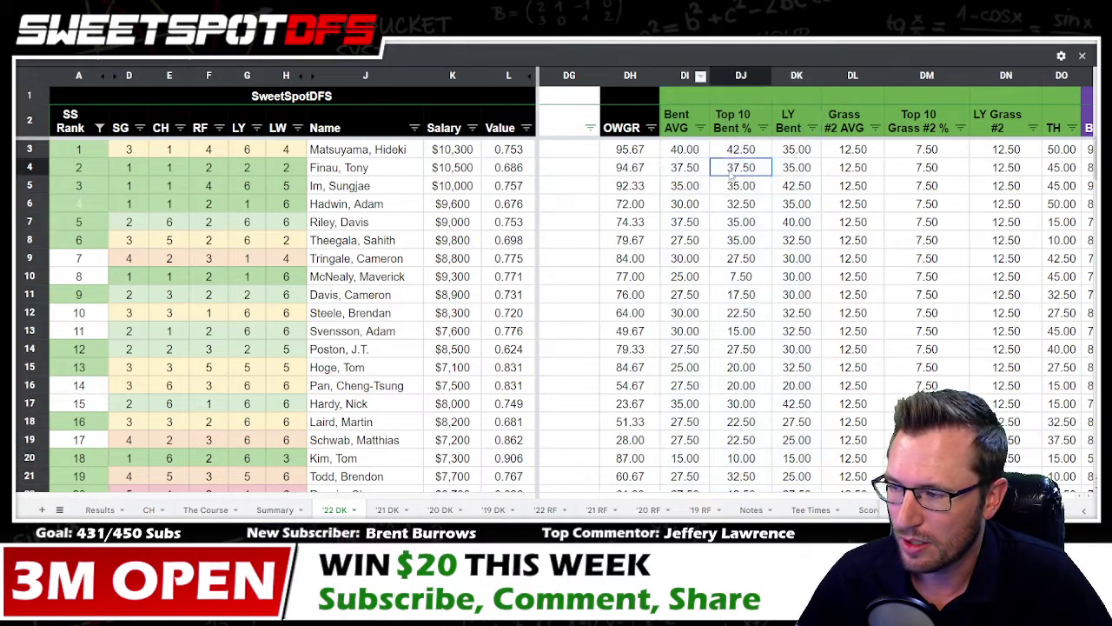
pyautogui.click(740, 76)
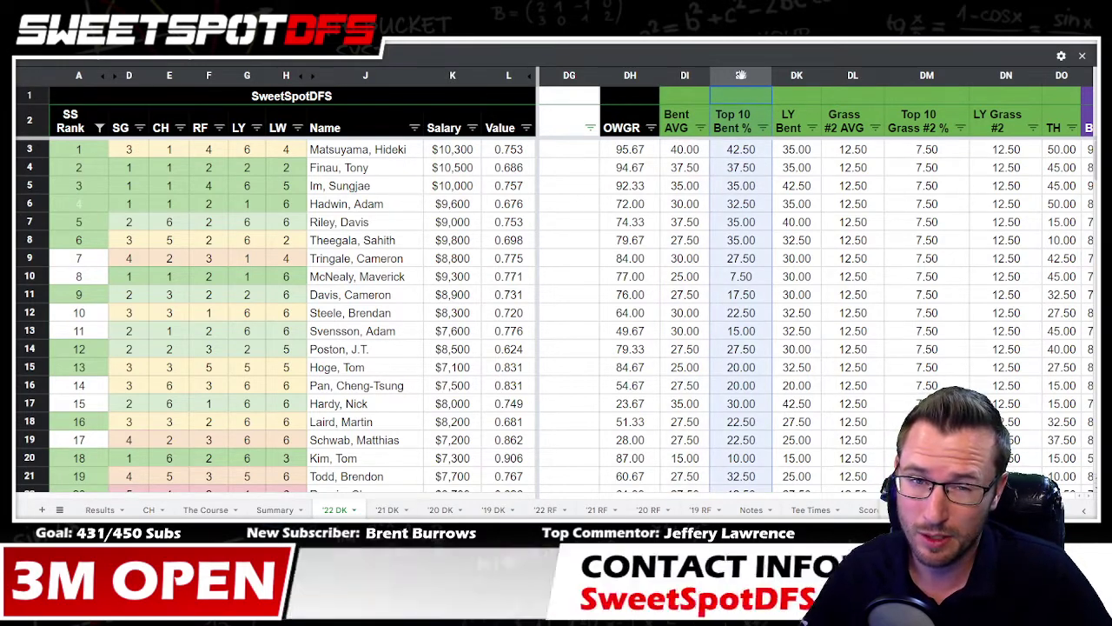
pyautogui.click(792, 76)
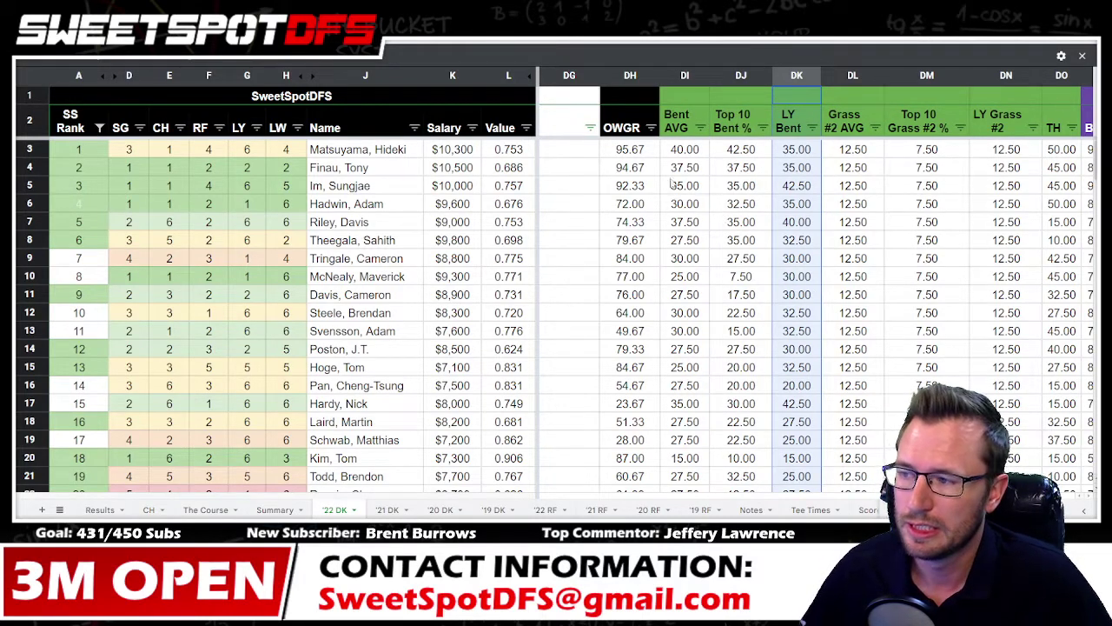
pyautogui.moveTo(686, 76); pyautogui.dragTo(810, 76)
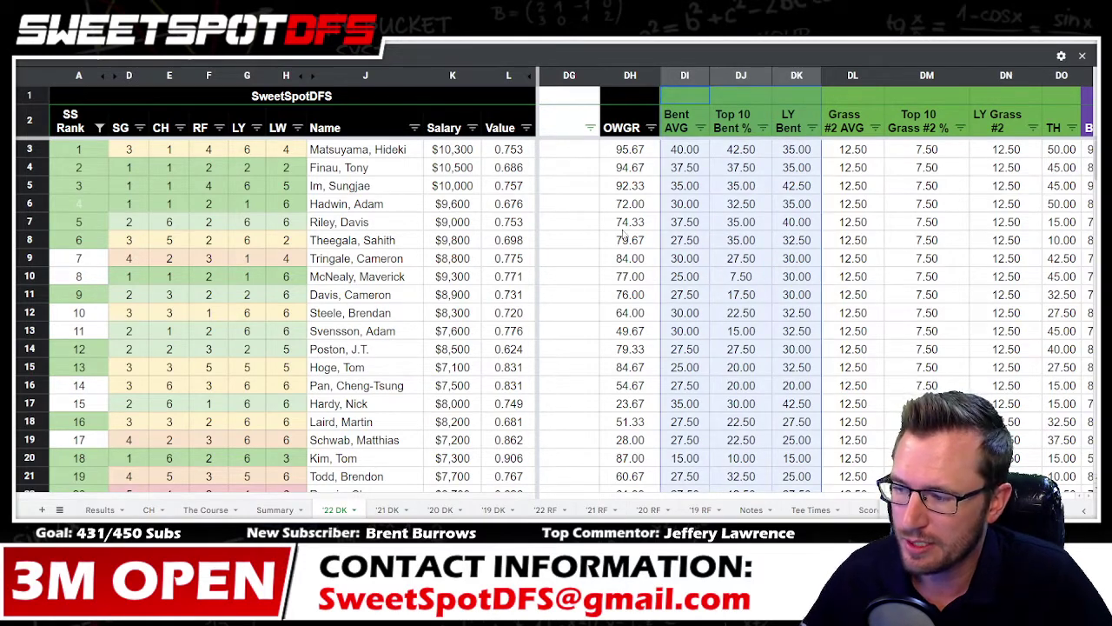
pyautogui.click(693, 155)
pyautogui.click(684, 76)
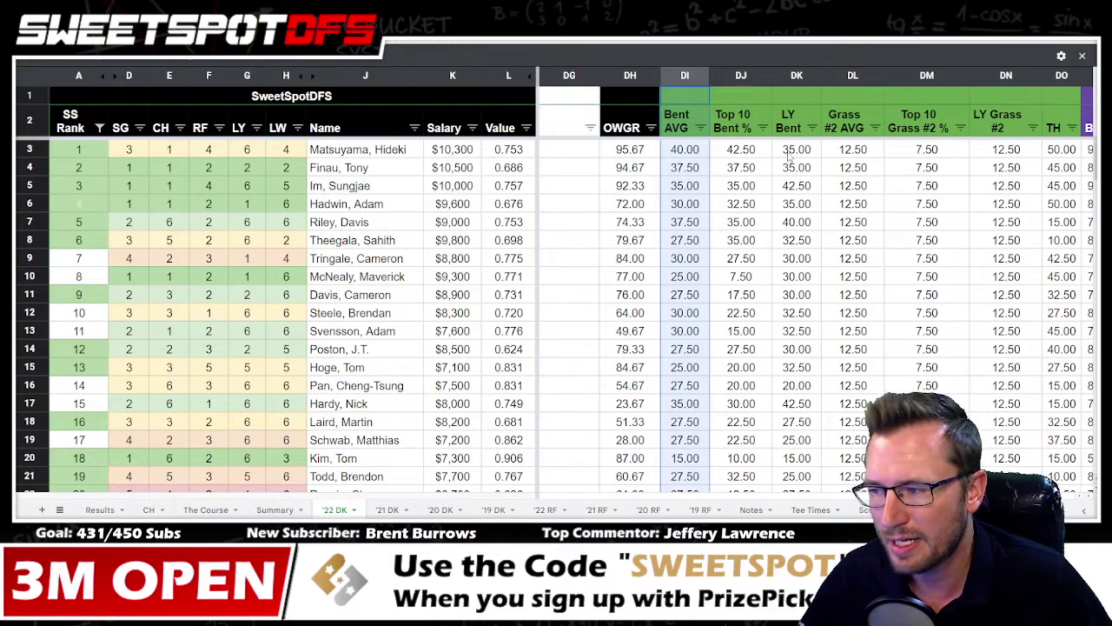
pyautogui.keyDown('shift'); pyautogui.click(792, 76); pyautogui.keyUp('shift')
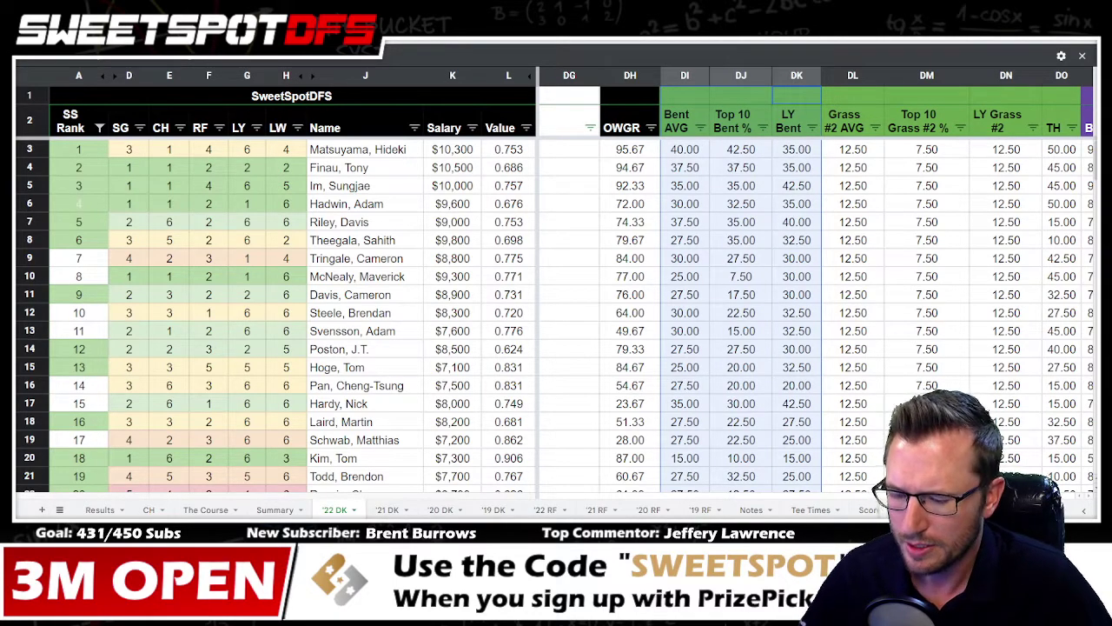
# Review the three Grass #2 columns, the TH column, and the BA, BoB and DD columns by highlighting each group
pyautogui.hscroll(2, 815, 287)
pyautogui.hscroll(3, 815, 287)
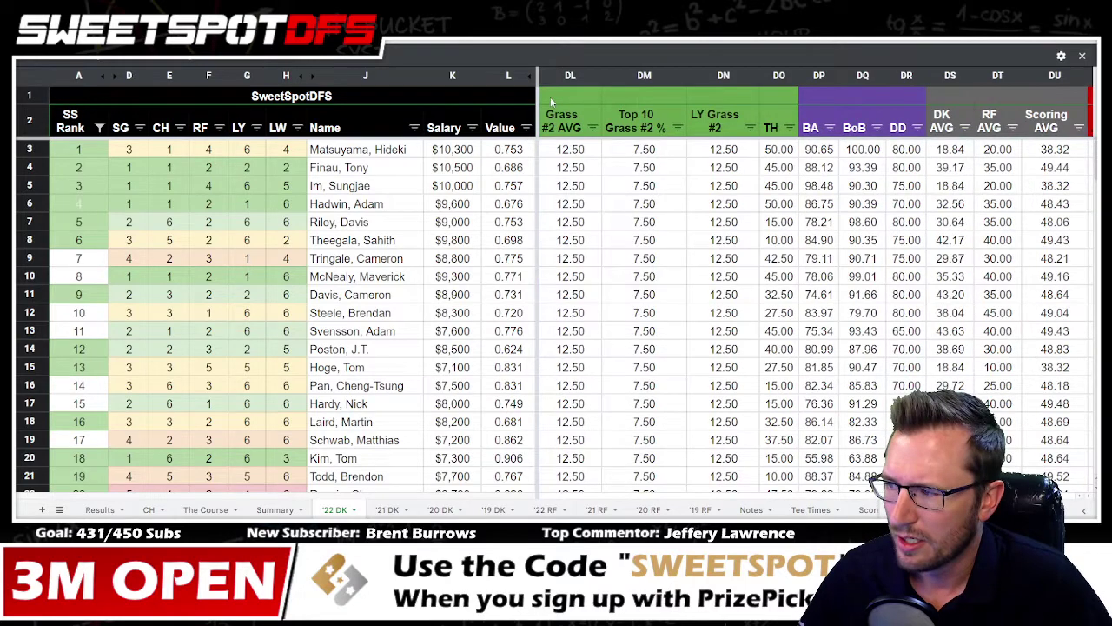
pyautogui.moveTo(570, 76); pyautogui.dragTo(723, 76)
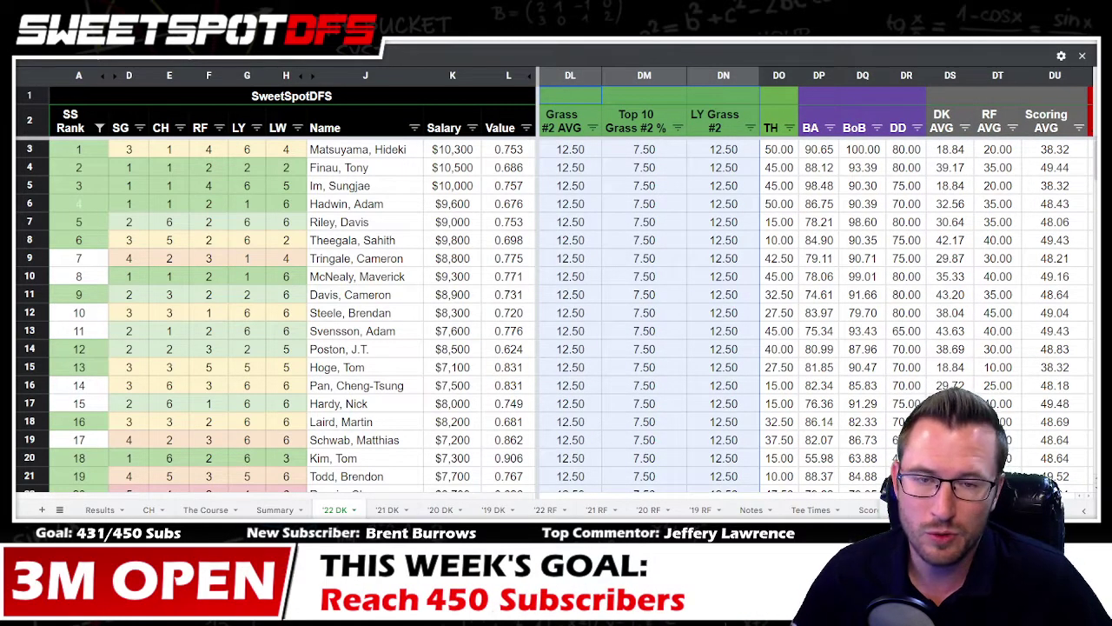
pyautogui.hscroll(3, 815, 286)
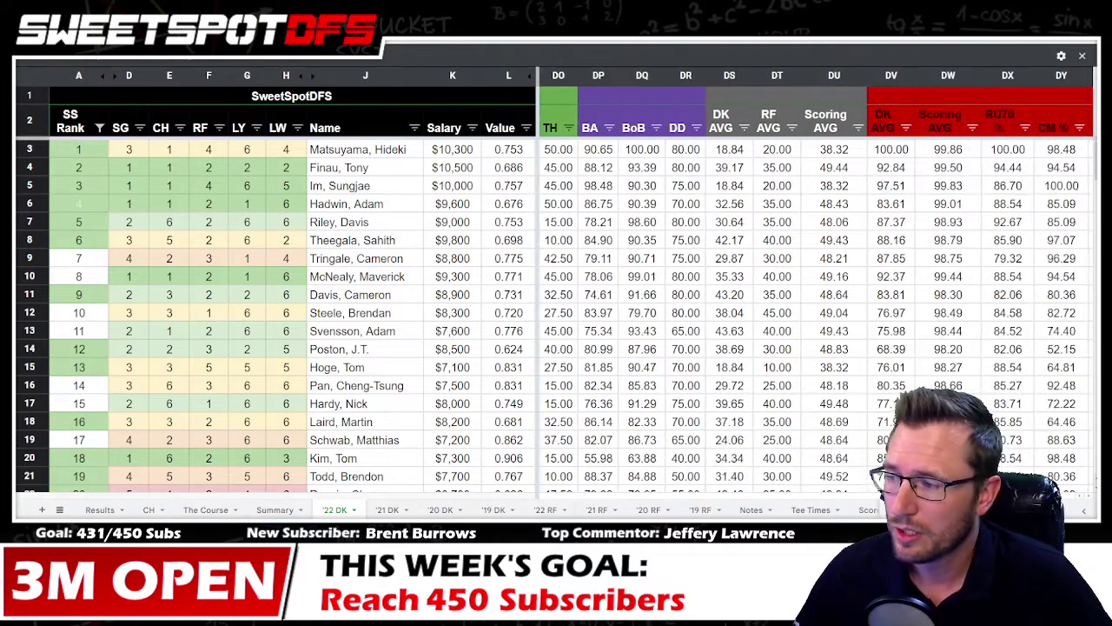
pyautogui.click(559, 77)
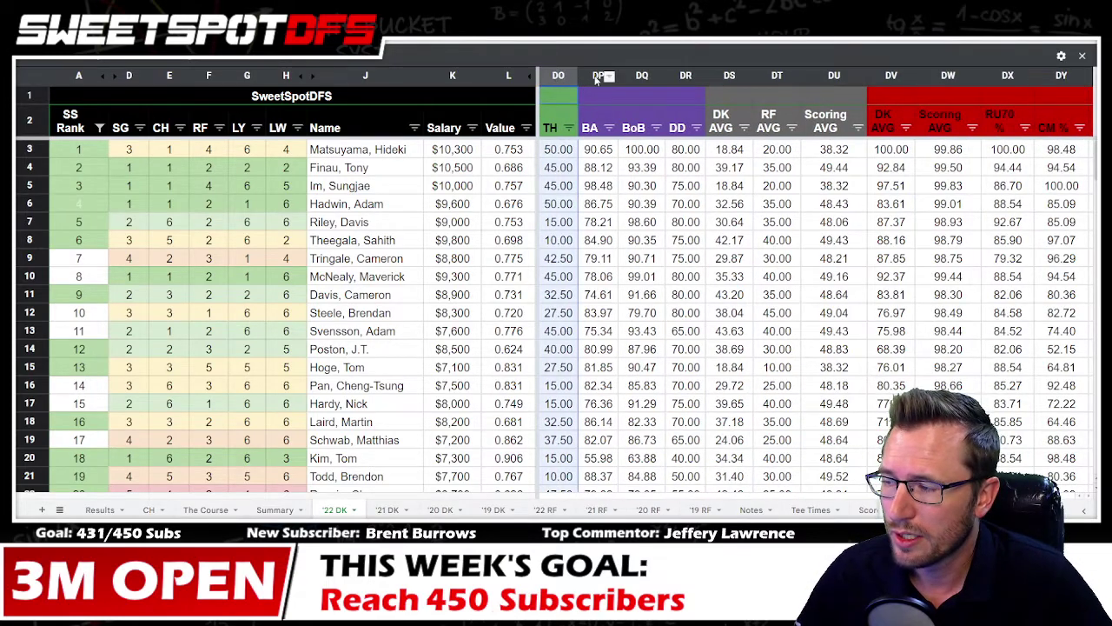
pyautogui.moveTo(600, 75); pyautogui.dragTo(676, 75)
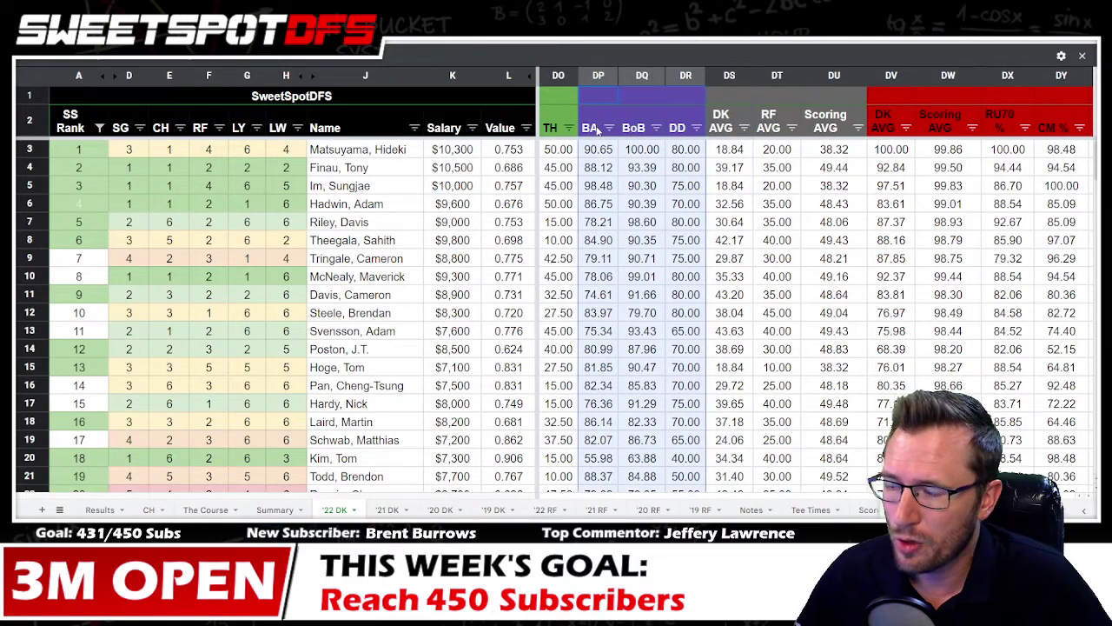
# Examine the grey DK AVG, RF AVG and Scoring AVG columns individually and highlight them as a group
pyautogui.click(725, 78)
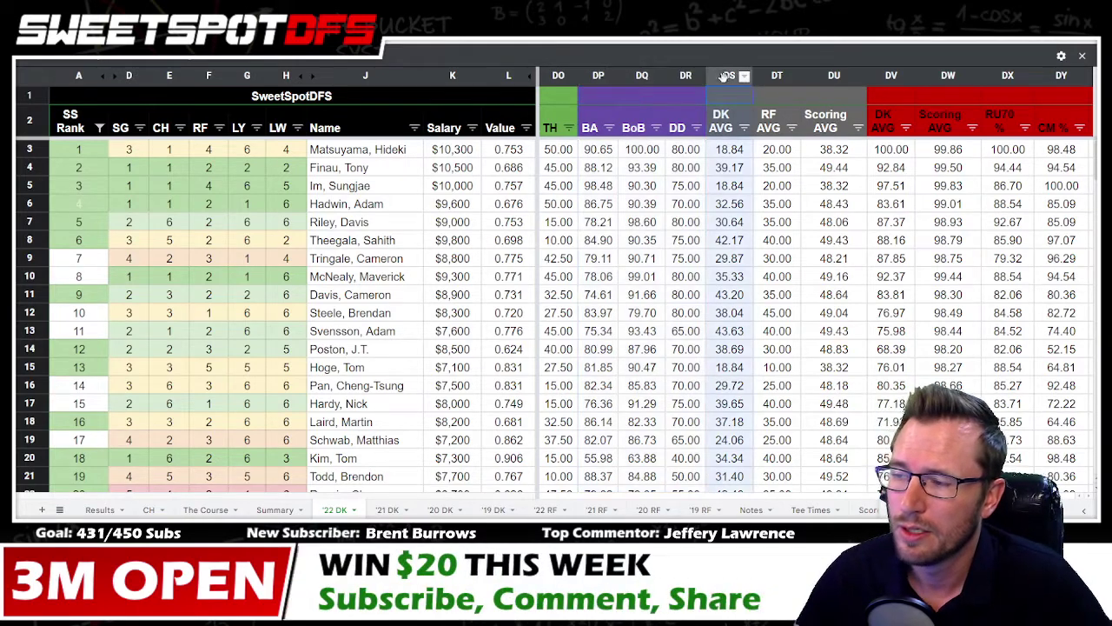
pyautogui.moveTo(724, 79); pyautogui.dragTo(834, 77)
pyautogui.click(723, 122)
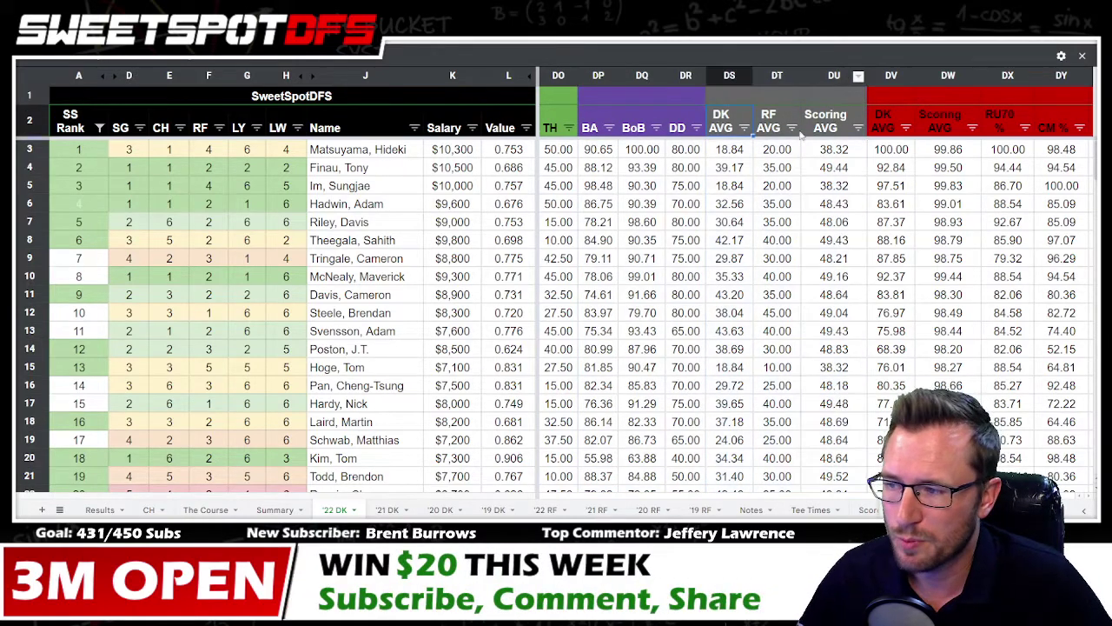
pyautogui.click(779, 126)
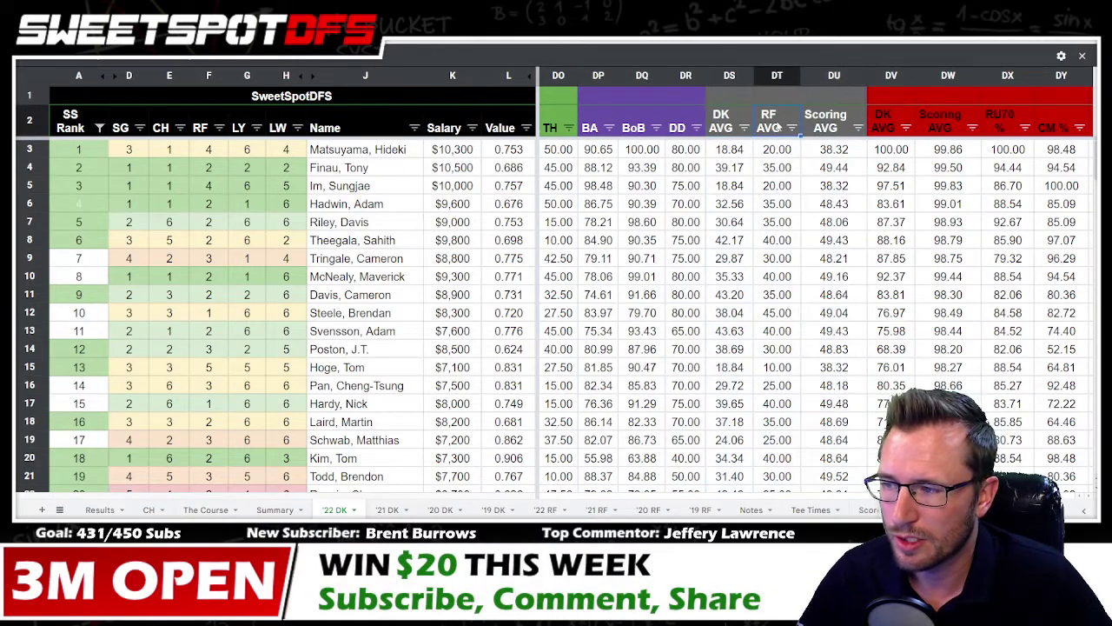
pyautogui.click(825, 121)
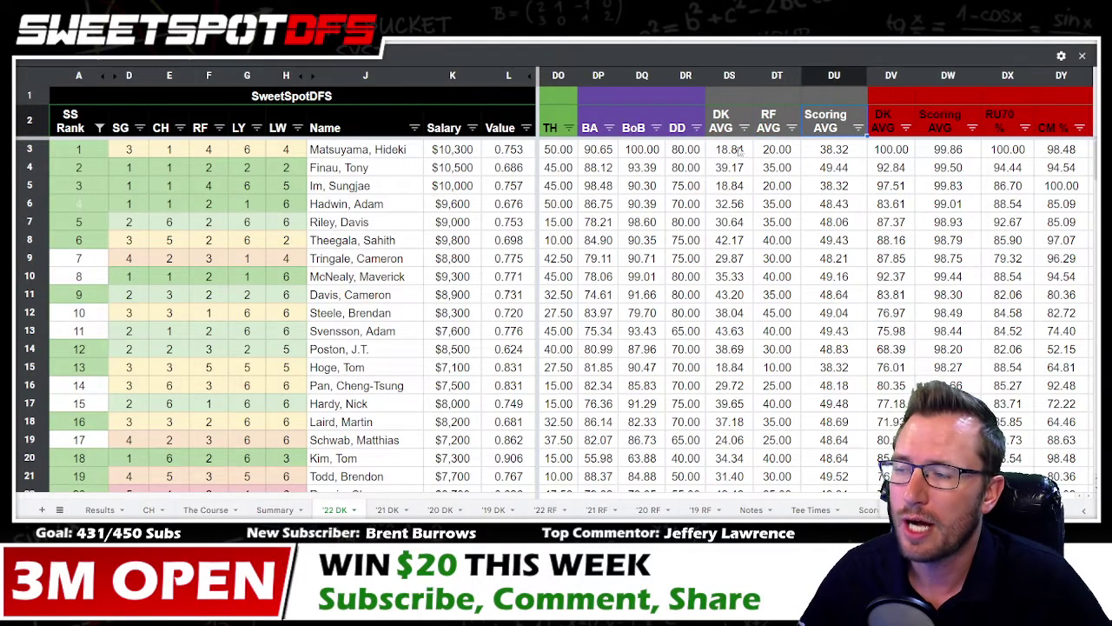
pyautogui.moveTo(723, 76); pyautogui.dragTo(814, 75)
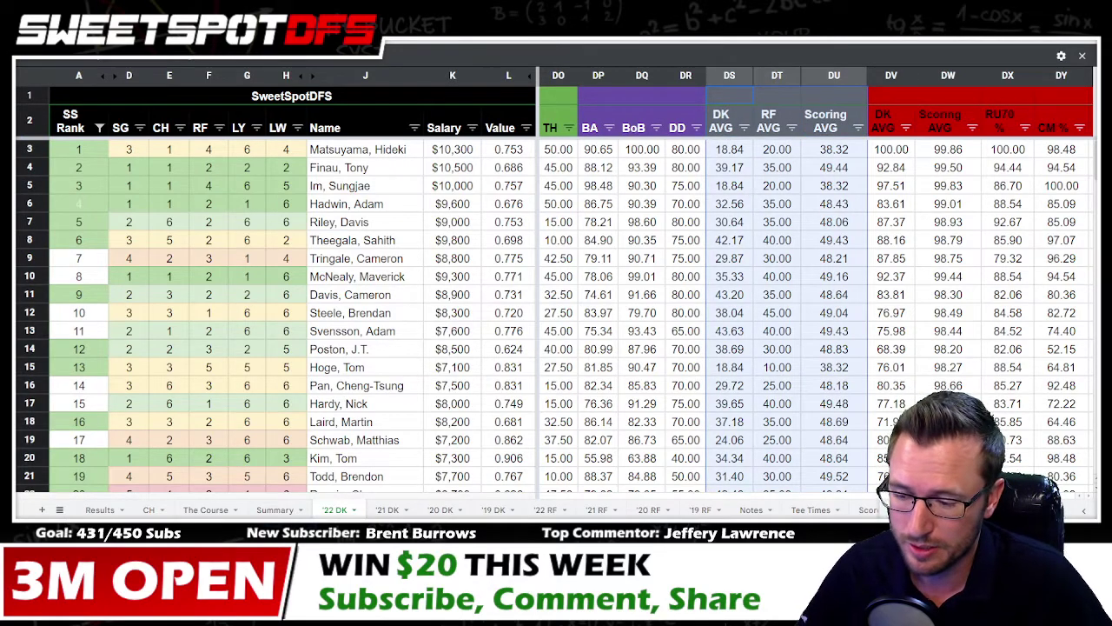
# Review the red columns from DK AVG to DKT10, highlighting the group and then its individual headers
pyautogui.hscroll(5, 816, 304)
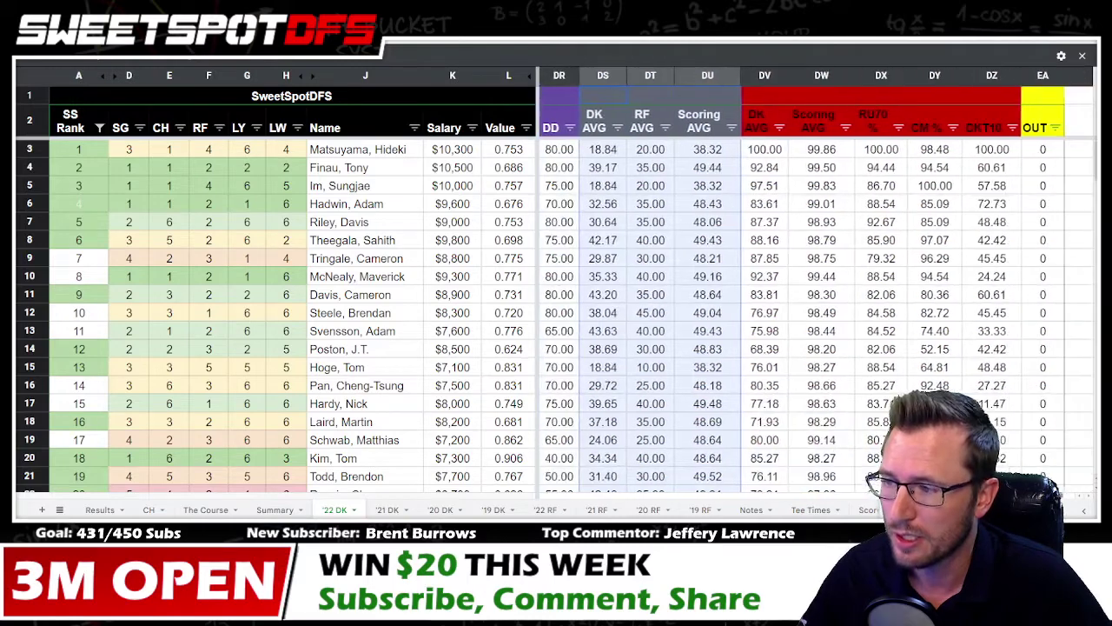
pyautogui.moveTo(721, 75); pyautogui.dragTo(954, 76)
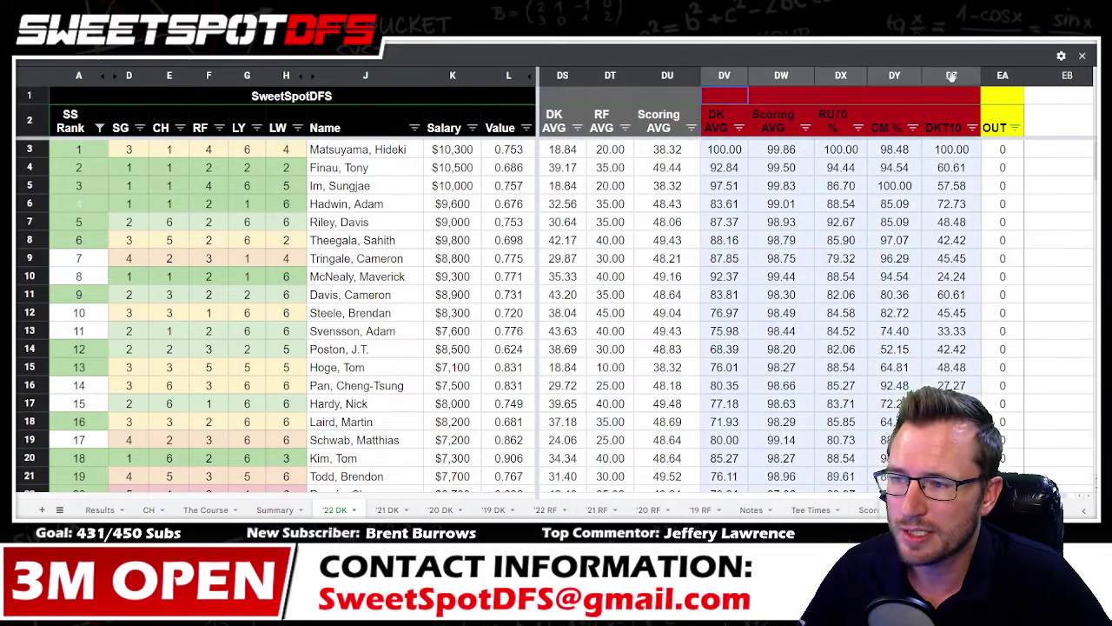
pyautogui.click(777, 114)
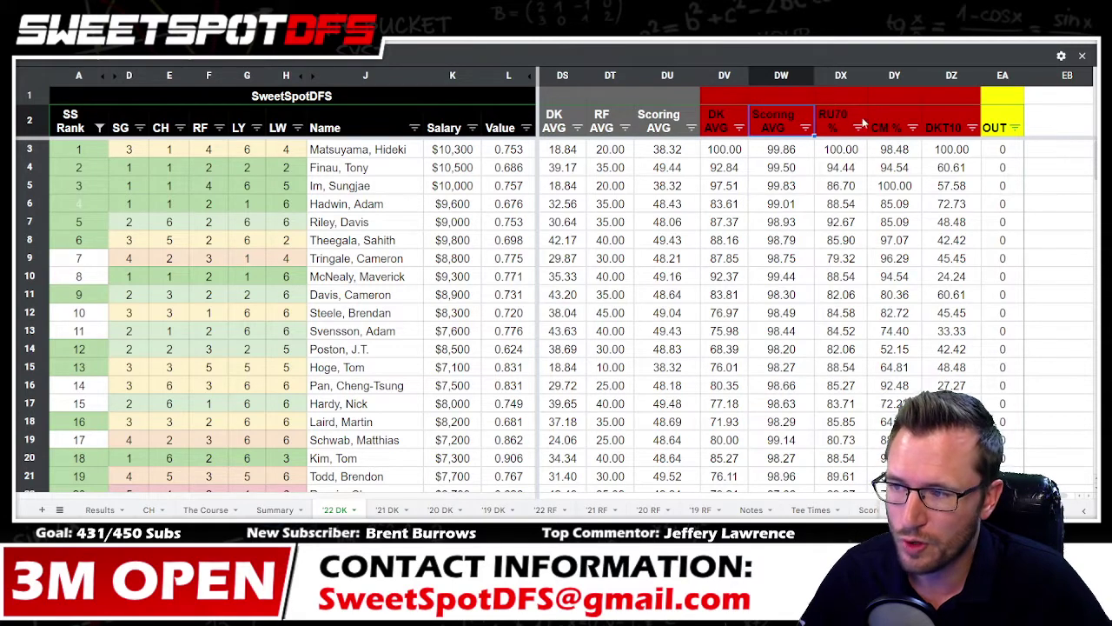
pyautogui.click(833, 119)
pyautogui.click(889, 125)
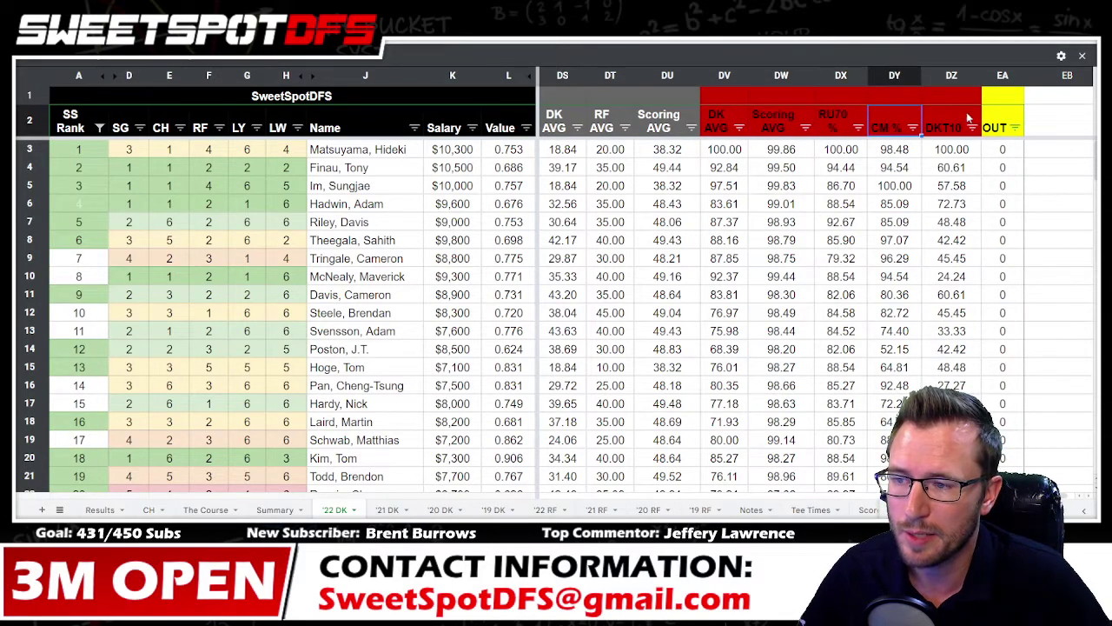
pyautogui.click(949, 124)
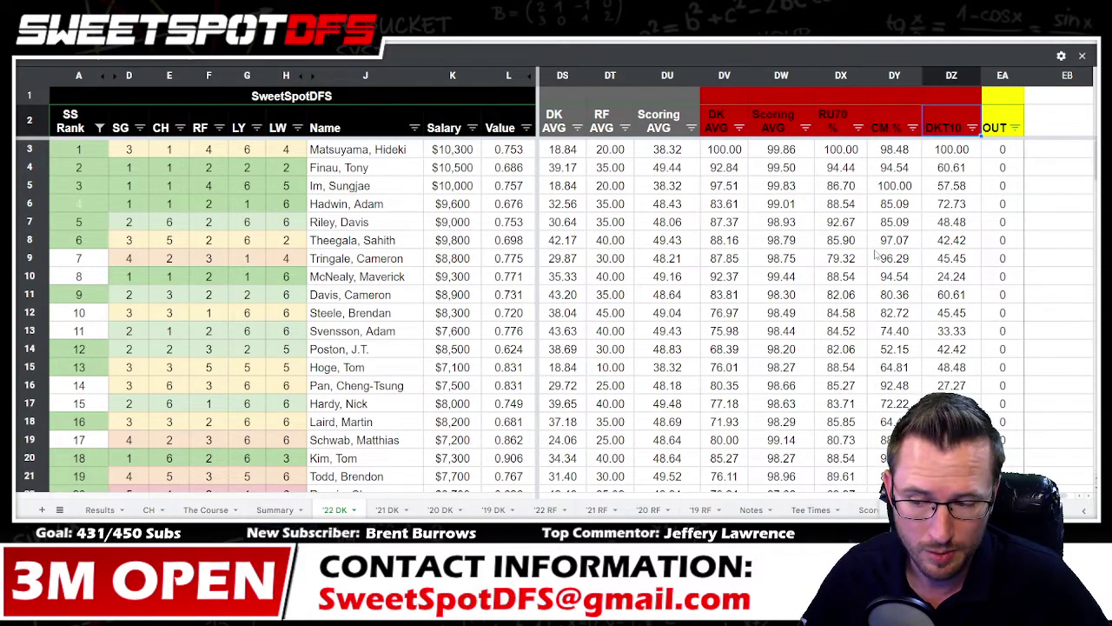
# Examine the DKT10 column and compare its value with the rest of the top-ranked golfer's row
pyautogui.click(941, 75)
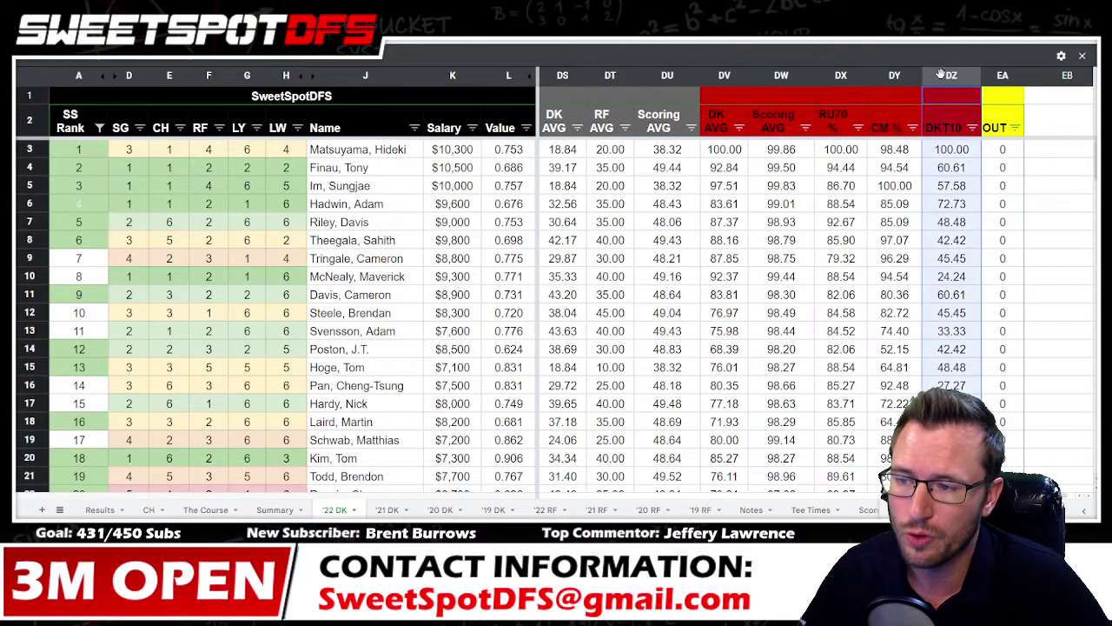
pyautogui.click(957, 150)
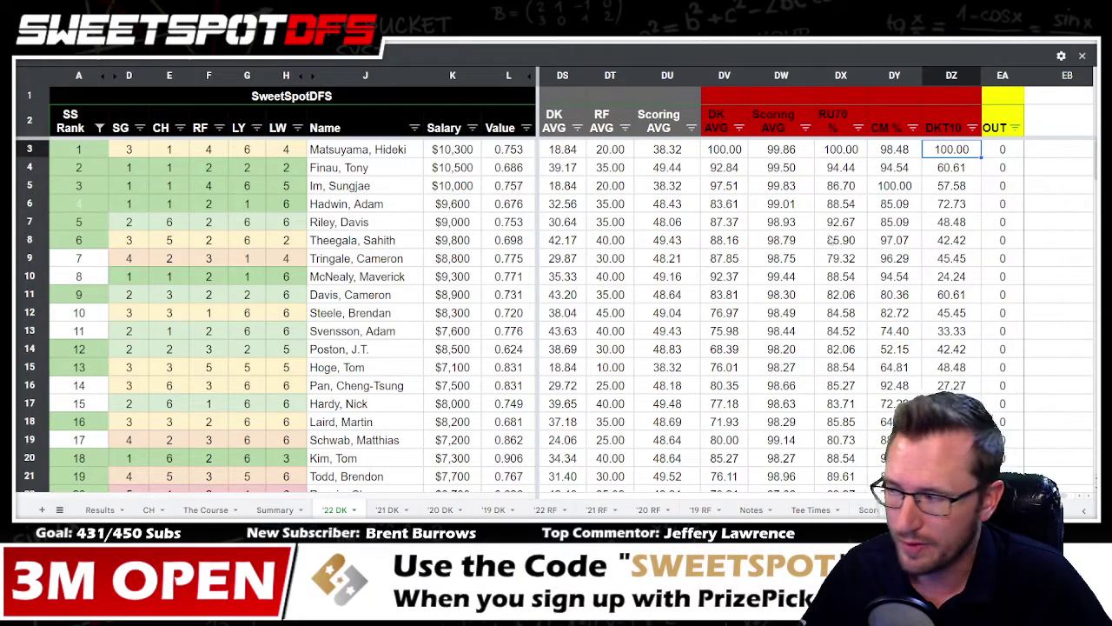
pyautogui.click(28, 149)
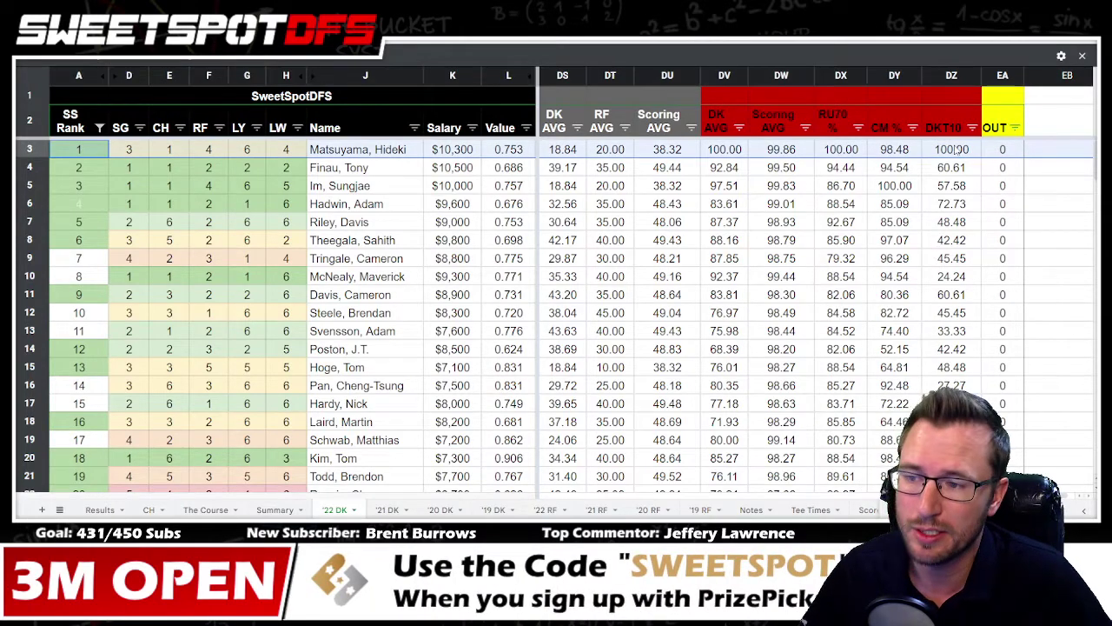
pyautogui.doubleClick(953, 149)
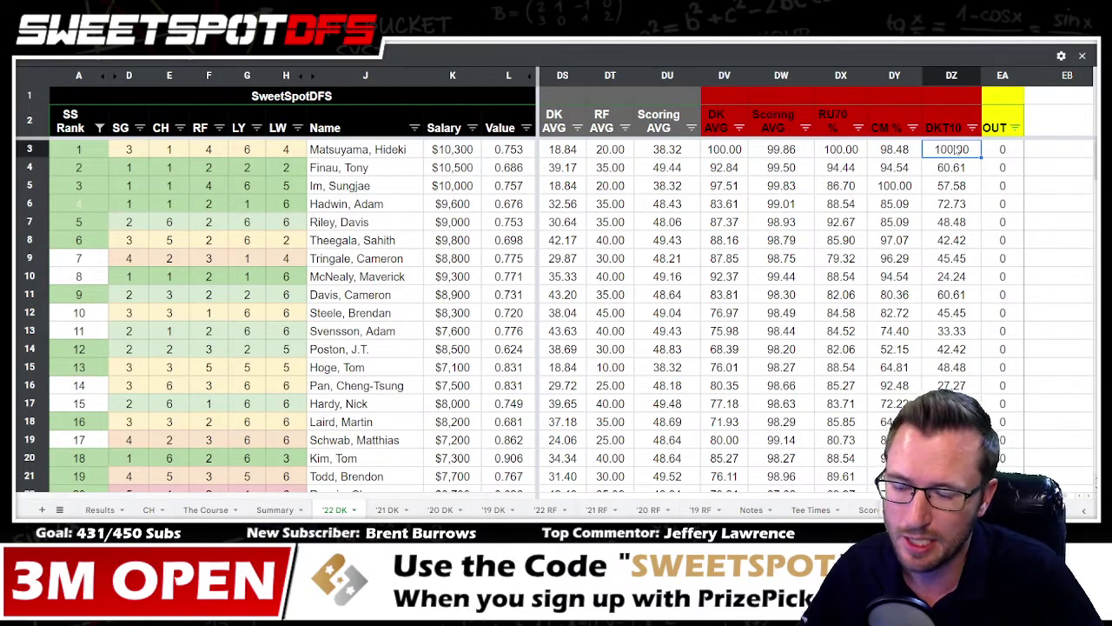
# Review the OUT column and the Score column, including the top-ranked golfer's total score
pyautogui.click(999, 76)
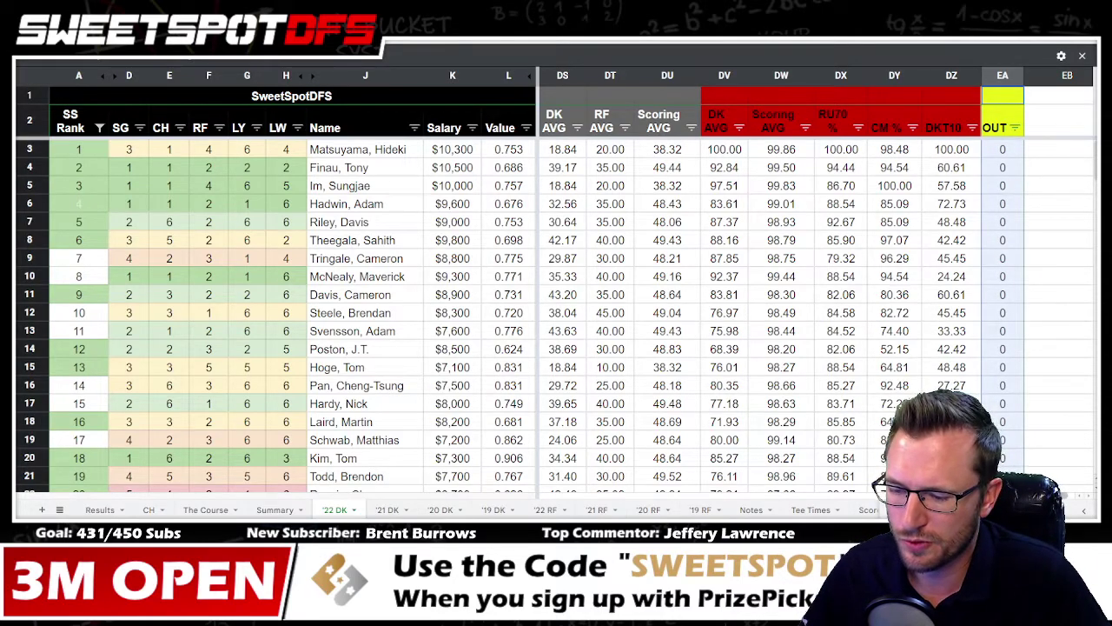
pyautogui.hscroll(3, 1071, 497)
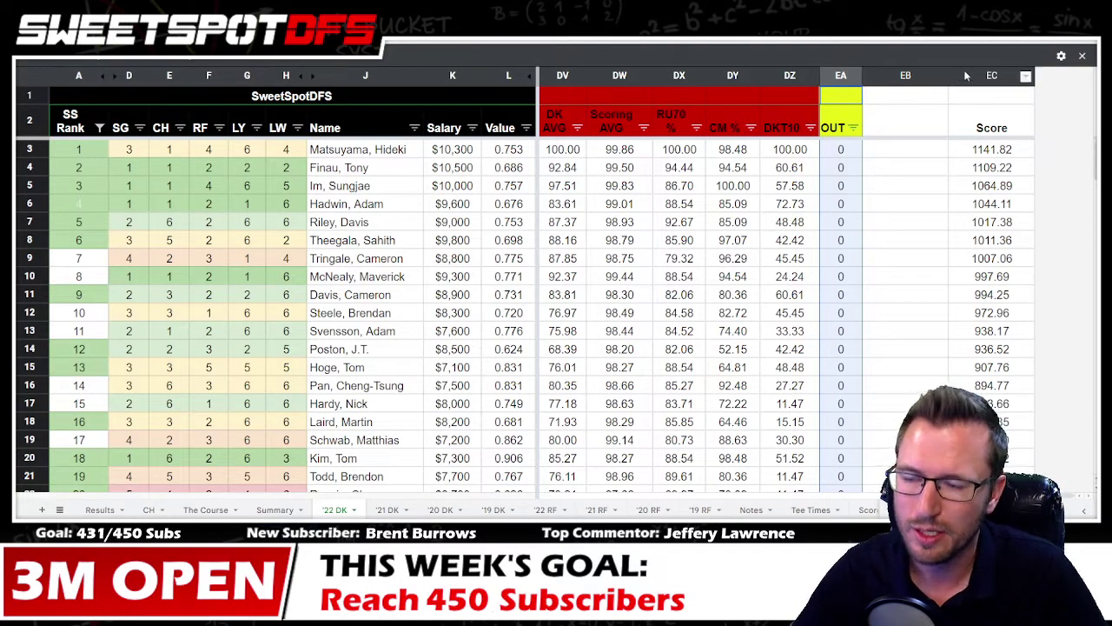
pyautogui.click(993, 149)
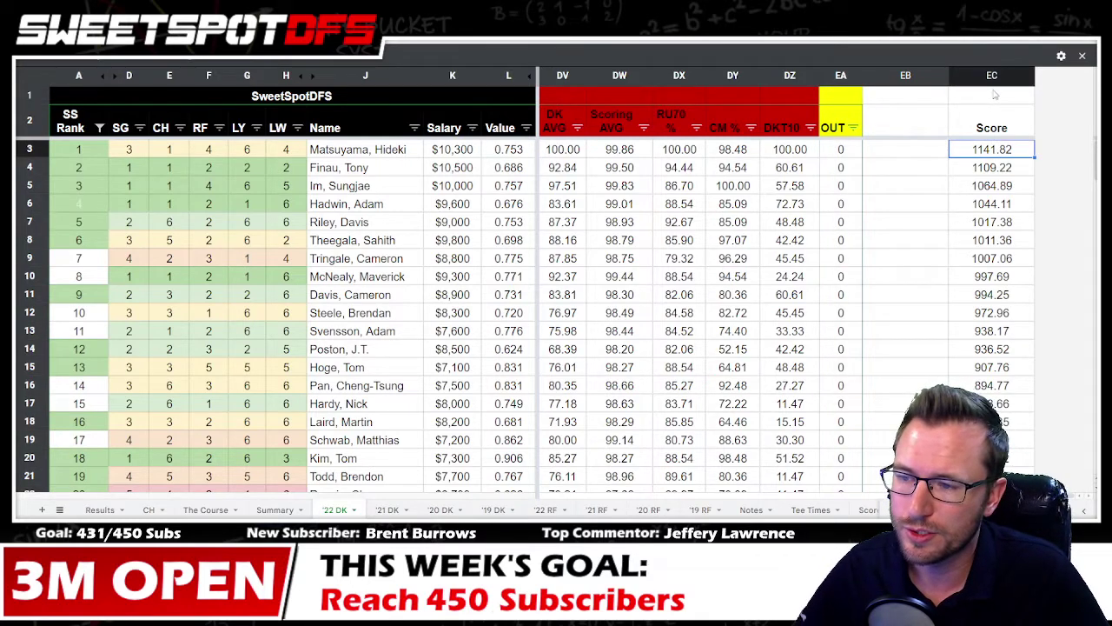
pyautogui.click(982, 75)
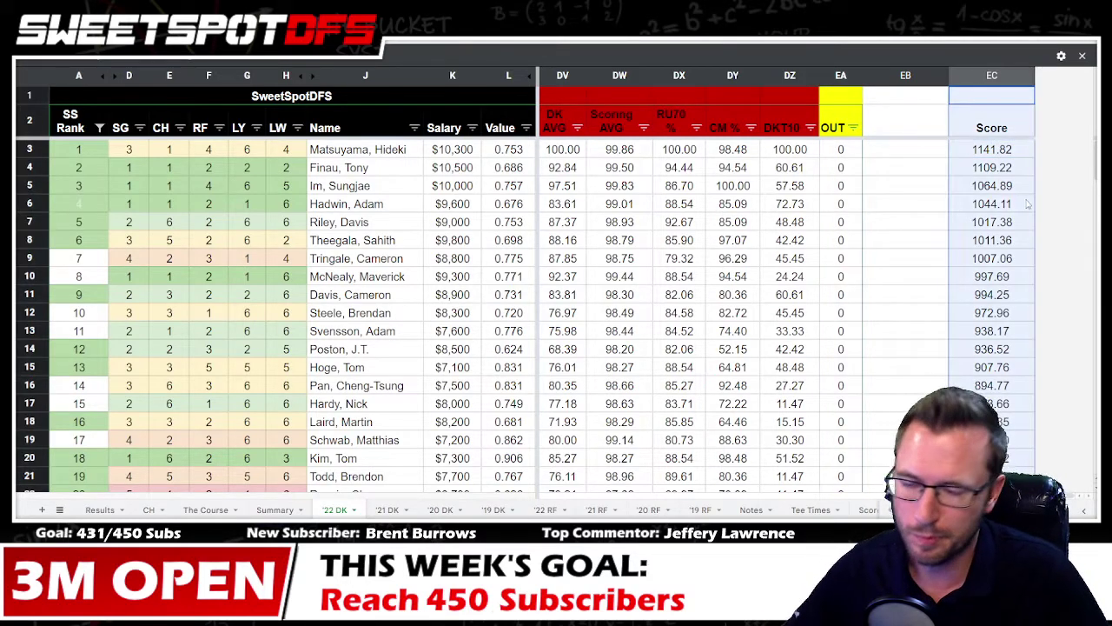
# Highlight the SS Rank values from 1 to 18, and select the row of the golfer ranked 19 beside the Tournament Information columns
pyautogui.moveTo(78, 148); pyautogui.dragTo(78, 466)
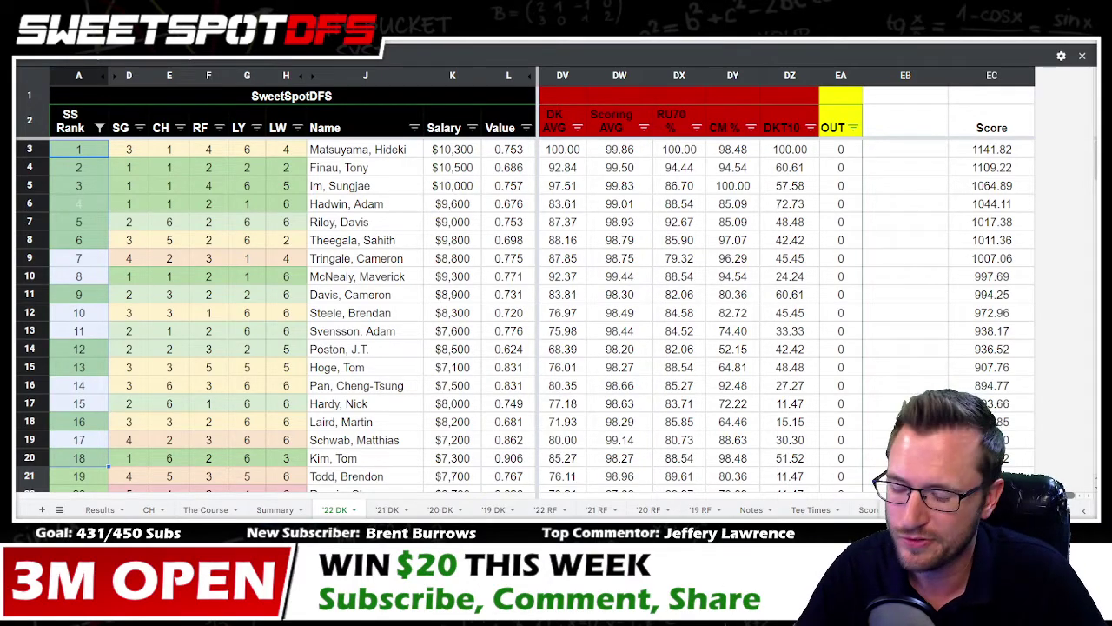
pyautogui.hscroll(-20, 817, 295)
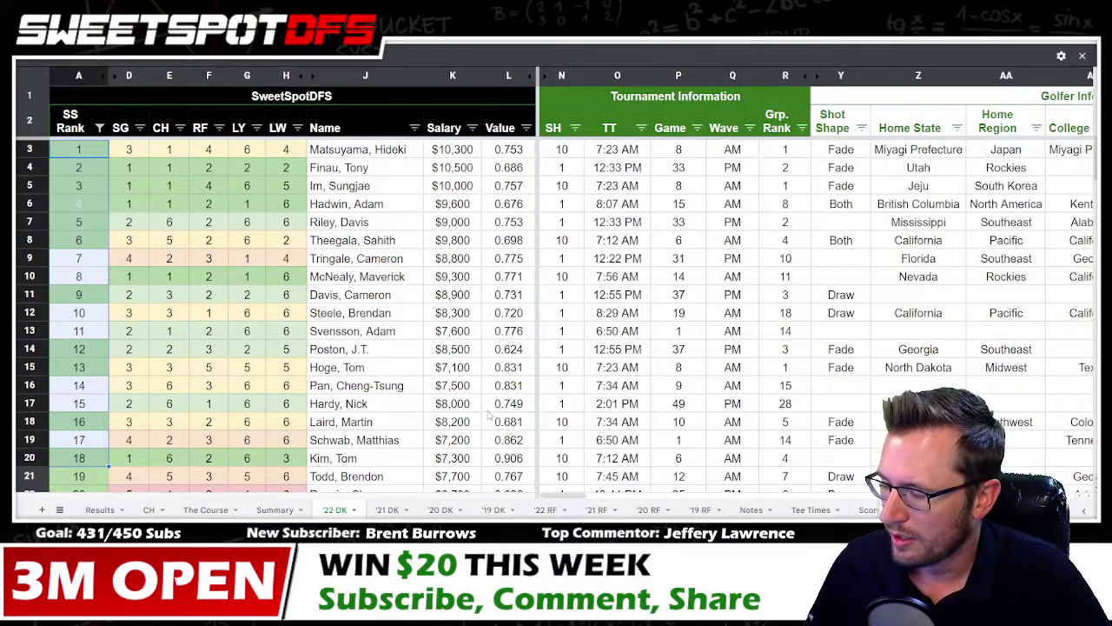
pyautogui.click(23, 474)
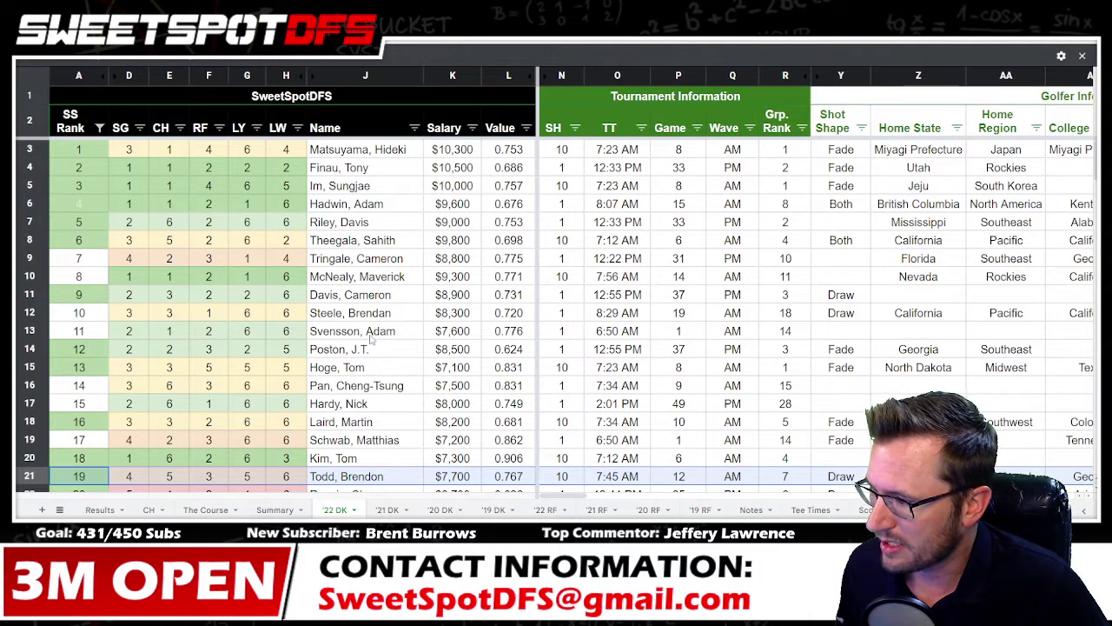
# Highlight together the rows of the golfers with SS Ranks 11, 13, 14, 17, 18 and 19 to review the lower-salary options
pyautogui.click(30, 330)
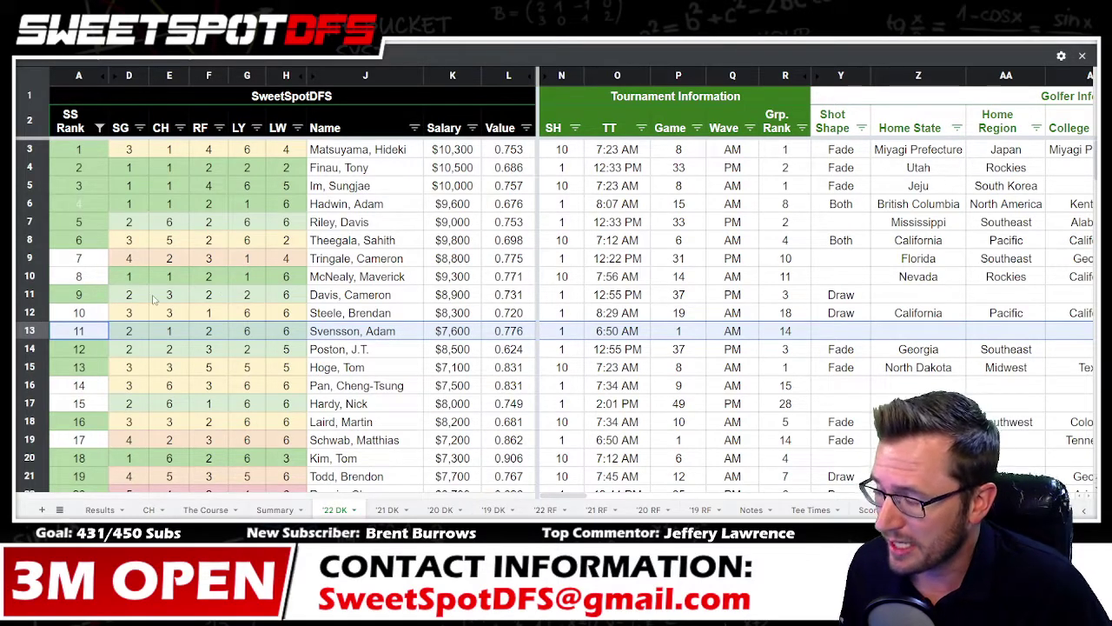
pyautogui.keyDown('shift'); pyautogui.click(30, 366); pyautogui.keyUp('shift')
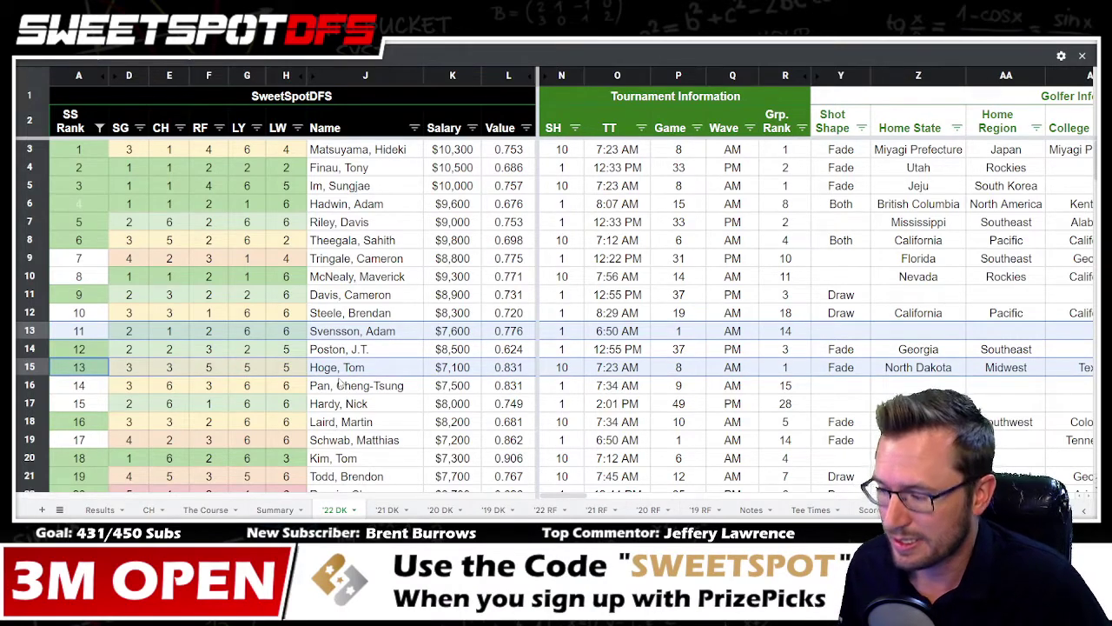
pyautogui.keyDown('ctrl'); pyautogui.click(31, 385); pyautogui.keyUp('ctrl')
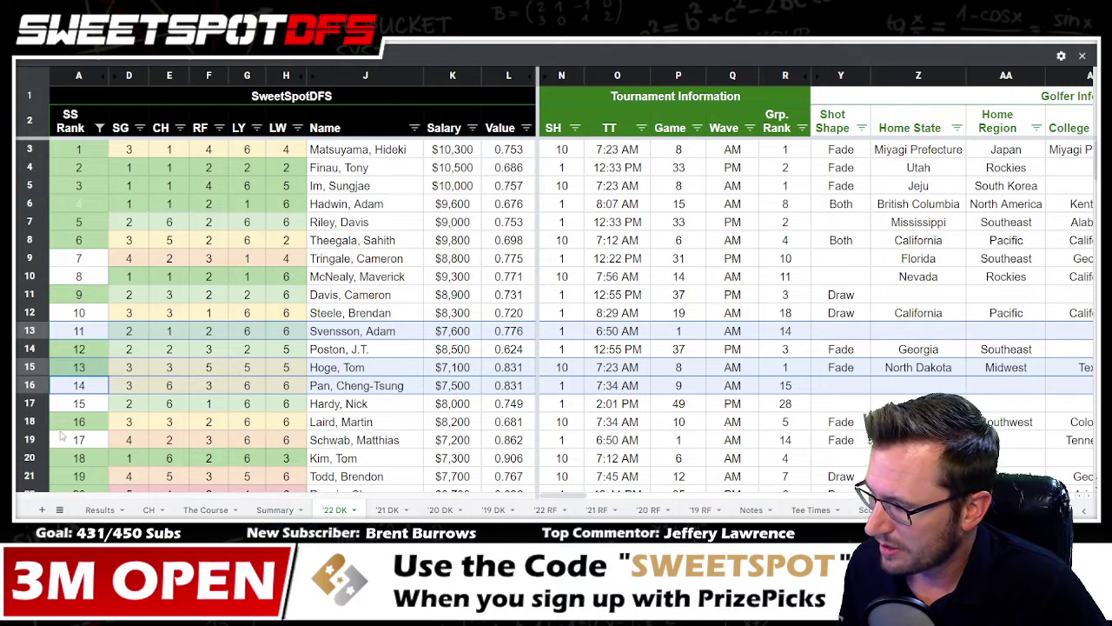
pyautogui.keyDown('ctrl'); pyautogui.click(31, 440); pyautogui.keyUp('ctrl')
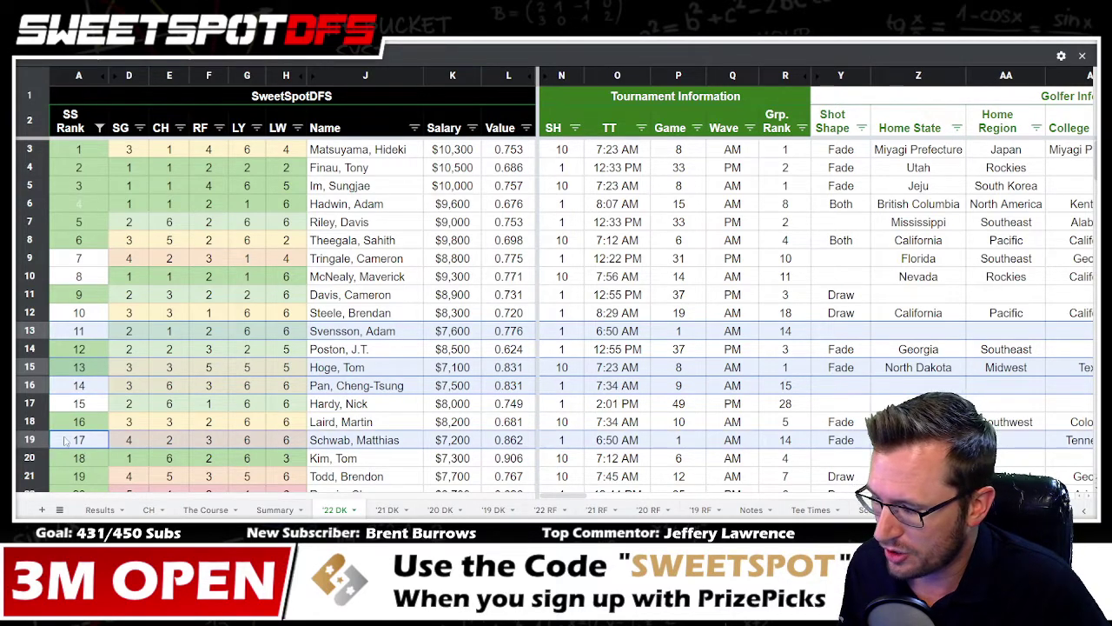
pyautogui.click(30, 457)
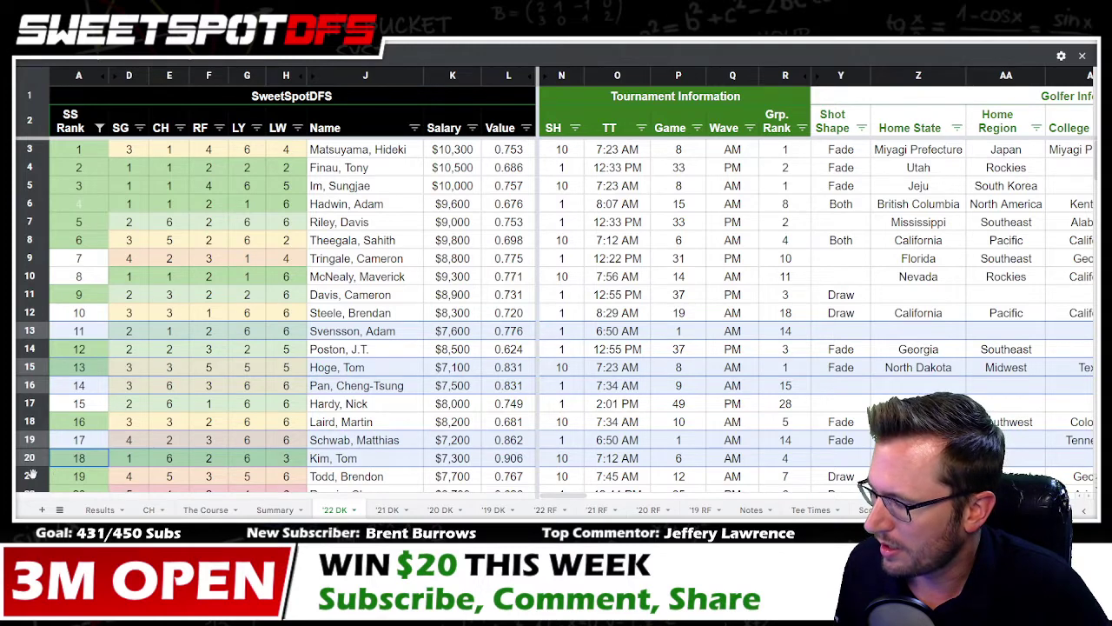
pyautogui.press('Down')
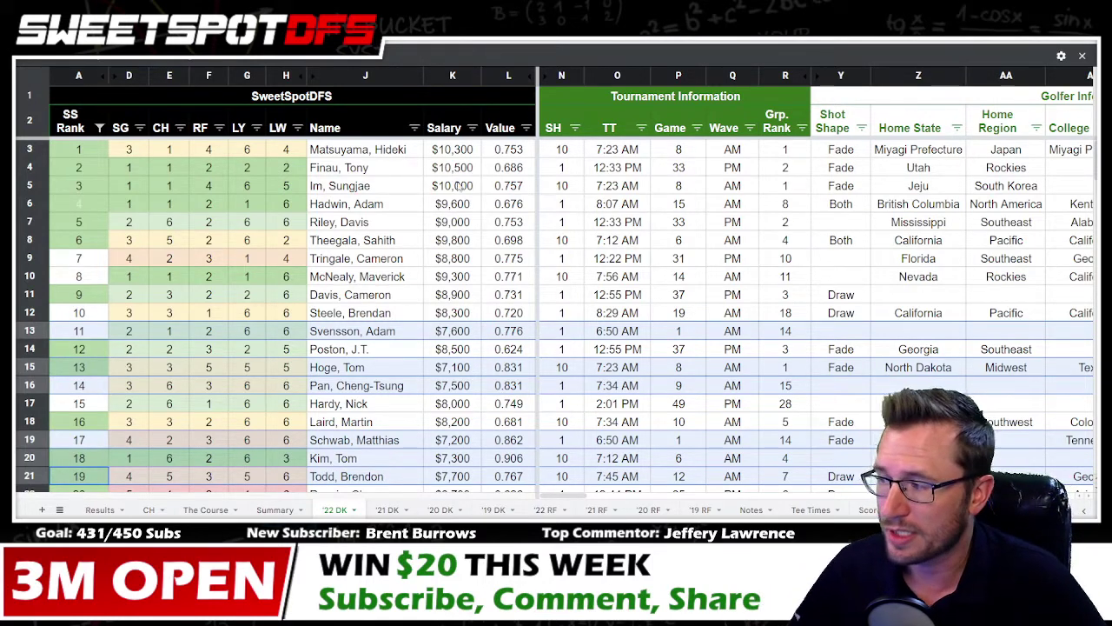
# Examine the salaries of the three top-ranked golfers and highlight each of their rows individually
pyautogui.moveTo(453, 184); pyautogui.dragTo(462, 152)
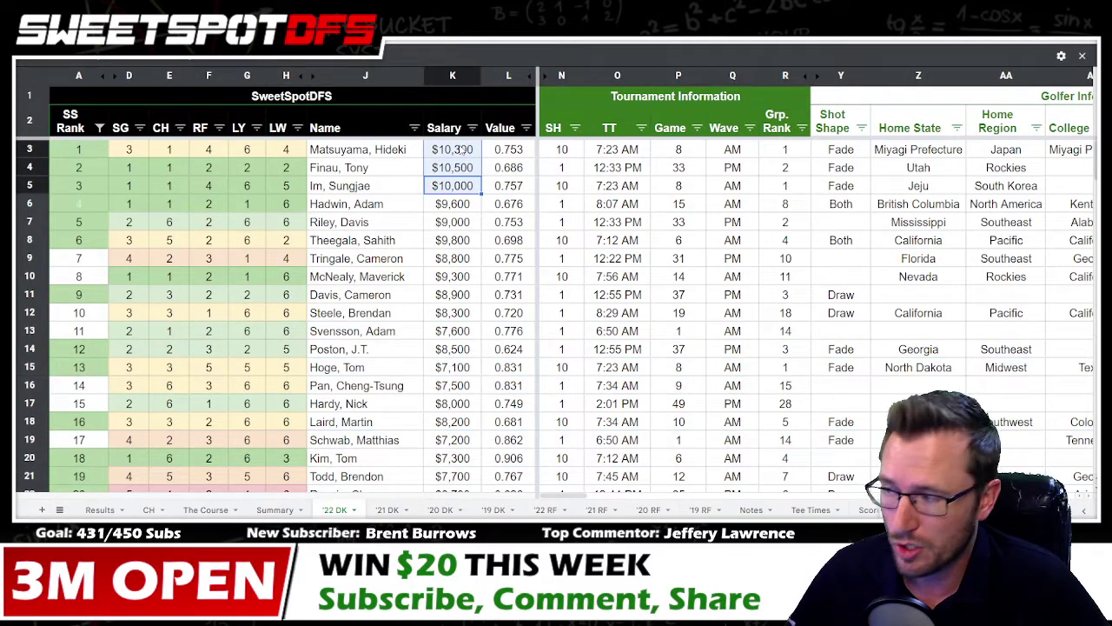
pyautogui.click(29, 149)
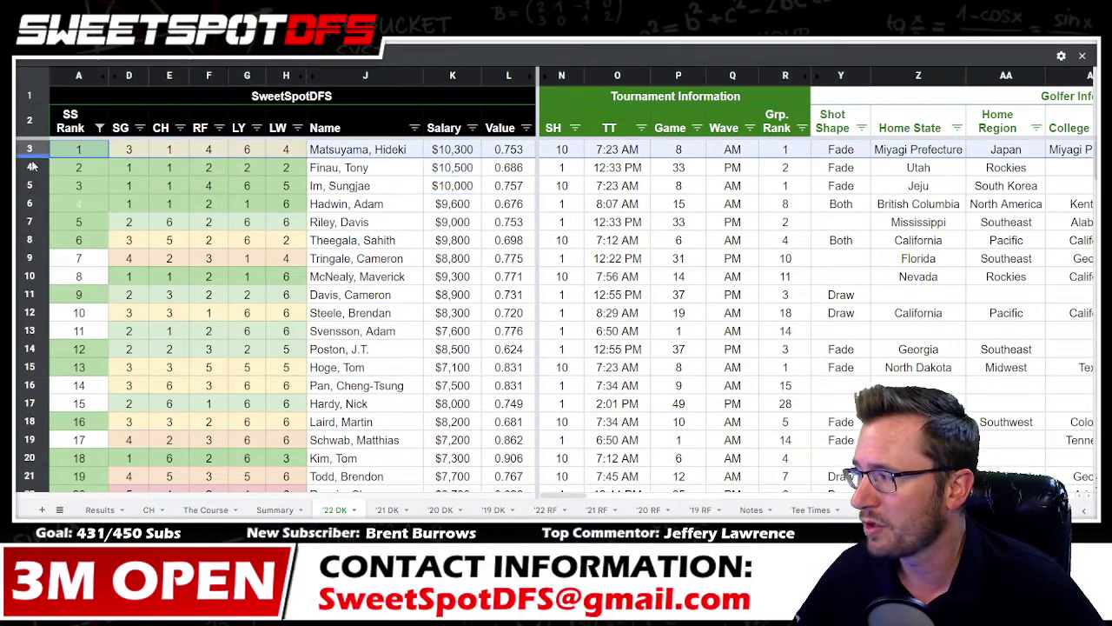
pyautogui.click(32, 167)
pyautogui.click(30, 185)
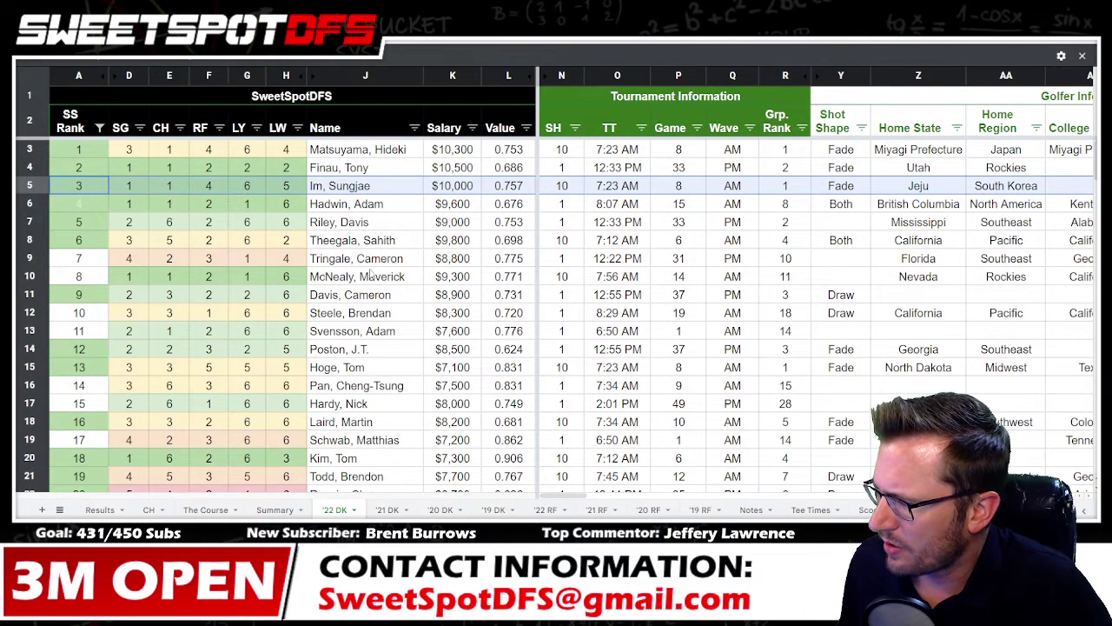
# Review the golfers in the $9,000 salary range by highlighting their names, and check the row of the golfer ranked 7
pyautogui.click(370, 276)
pyautogui.moveTo(376, 243); pyautogui.dragTo(374, 209)
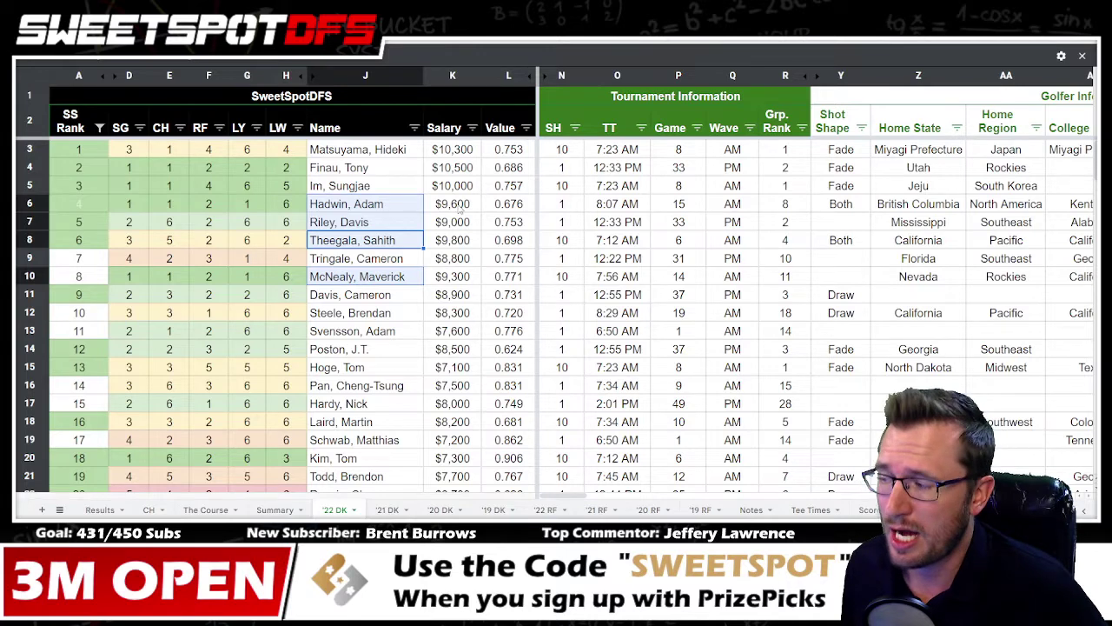
pyautogui.click(32, 258)
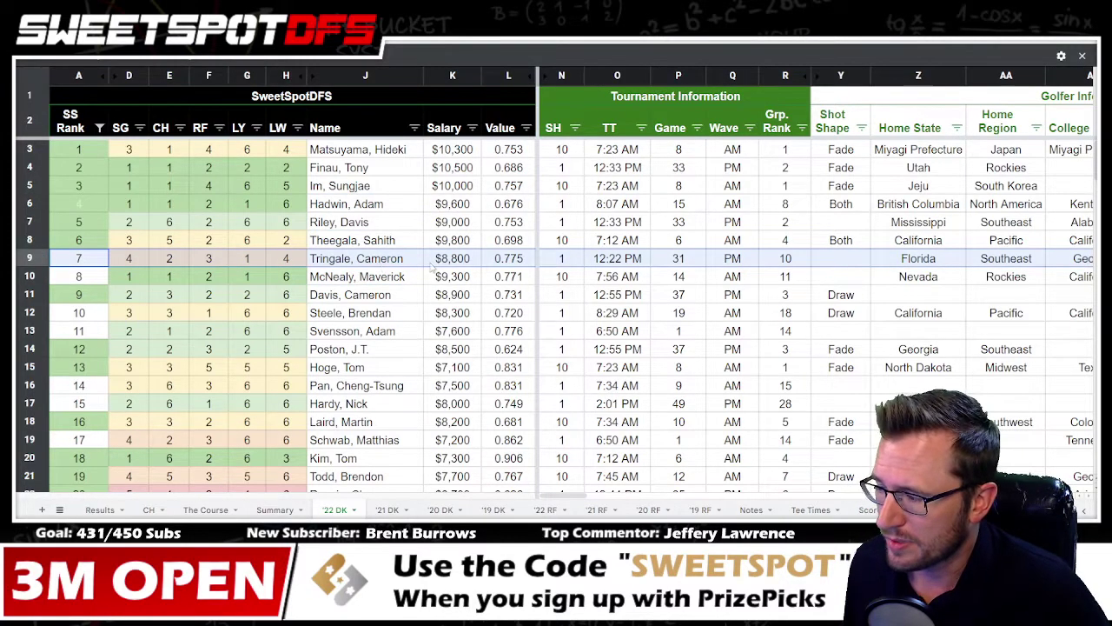
pyautogui.click(349, 278)
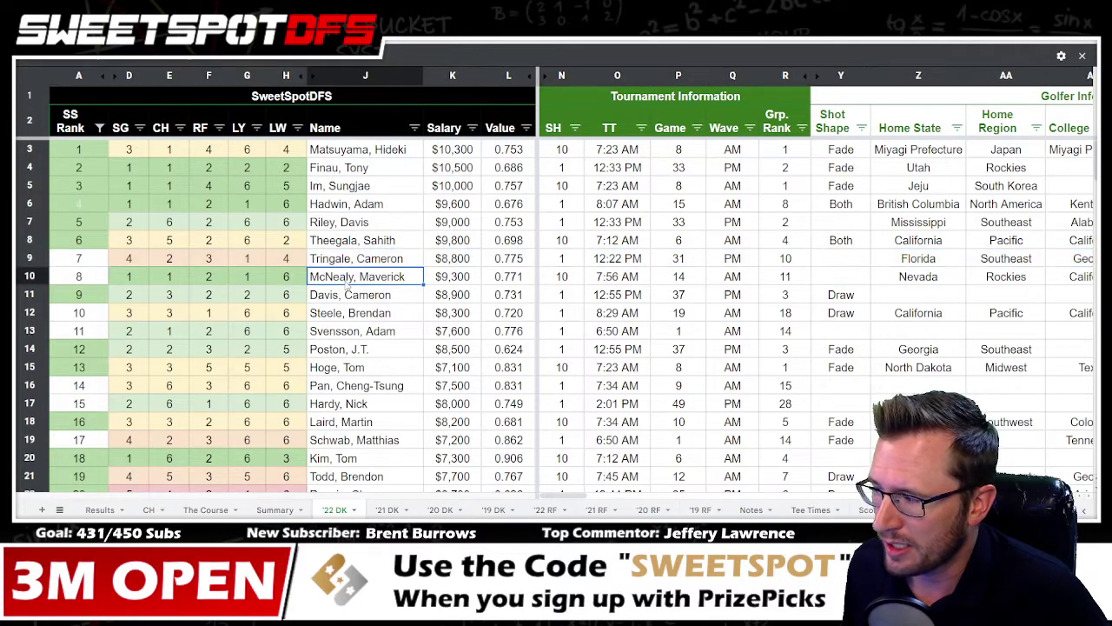
pyautogui.keyDown('ctrl'); pyautogui.click(375, 225); pyautogui.keyUp('ctrl')
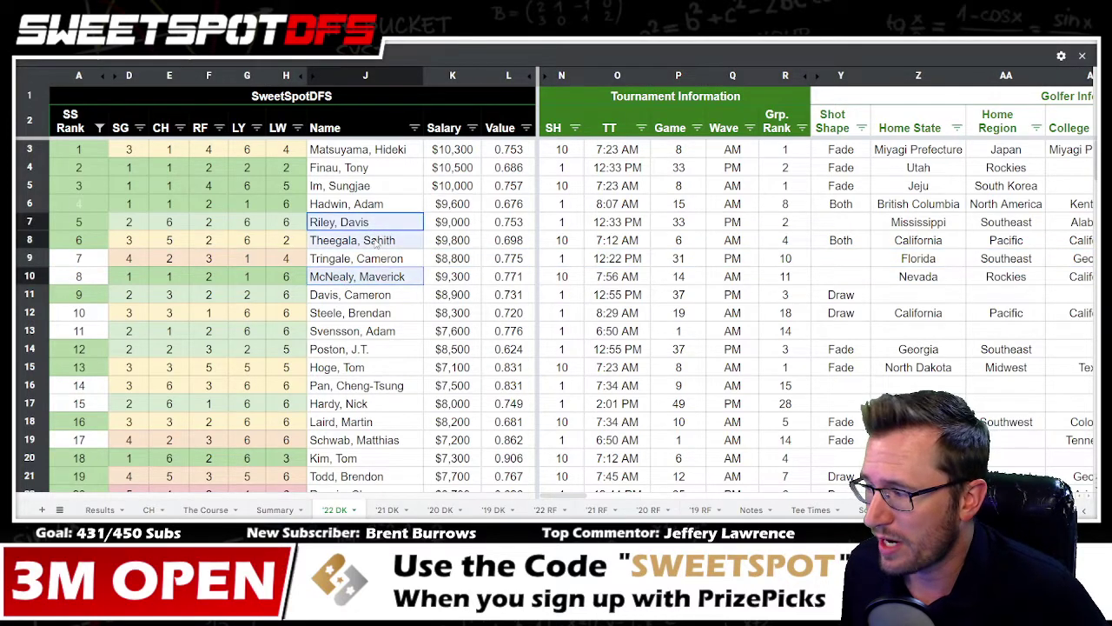
pyautogui.keyDown('shift'); pyautogui.click(377, 243); pyautogui.keyUp('shift')
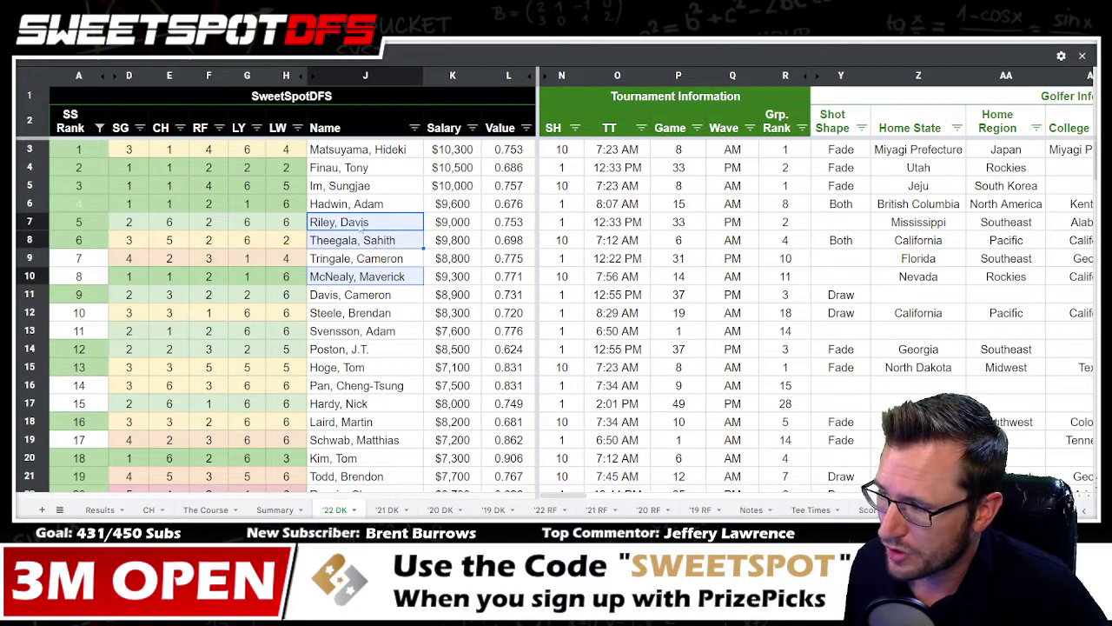
# Highlight the names of the golfers with SS Ranks 5, 11 and 10 together for comparison
pyautogui.click(362, 223)
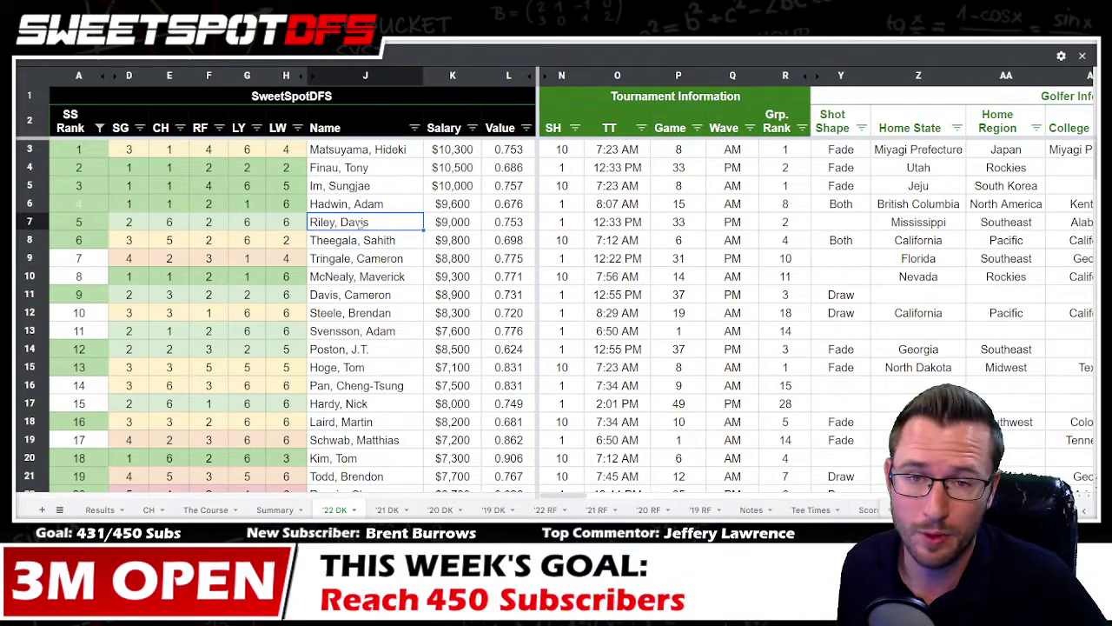
pyautogui.keyDown('ctrl'); pyautogui.click(361, 337); pyautogui.keyUp('ctrl')
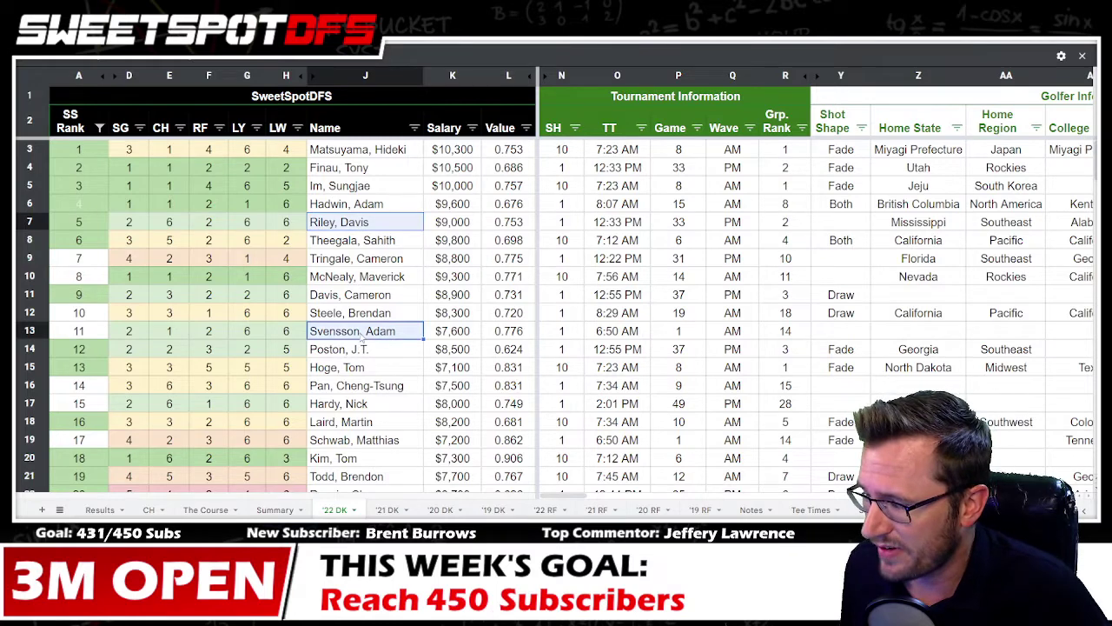
pyautogui.keyDown('ctrl'); pyautogui.click(367, 315); pyautogui.keyUp('ctrl')
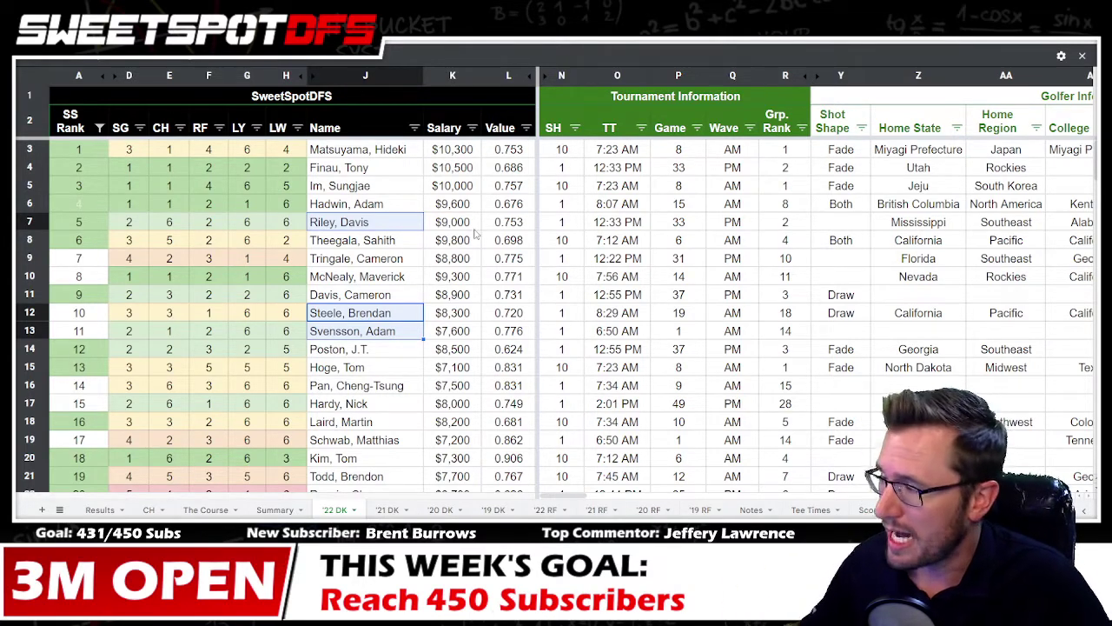
# Sort the sheet by Grp. Rank in ascending order and highlight the SS Rank values of the first-ranked group
pyautogui.click(800, 129)
pyautogui.click(753, 150)
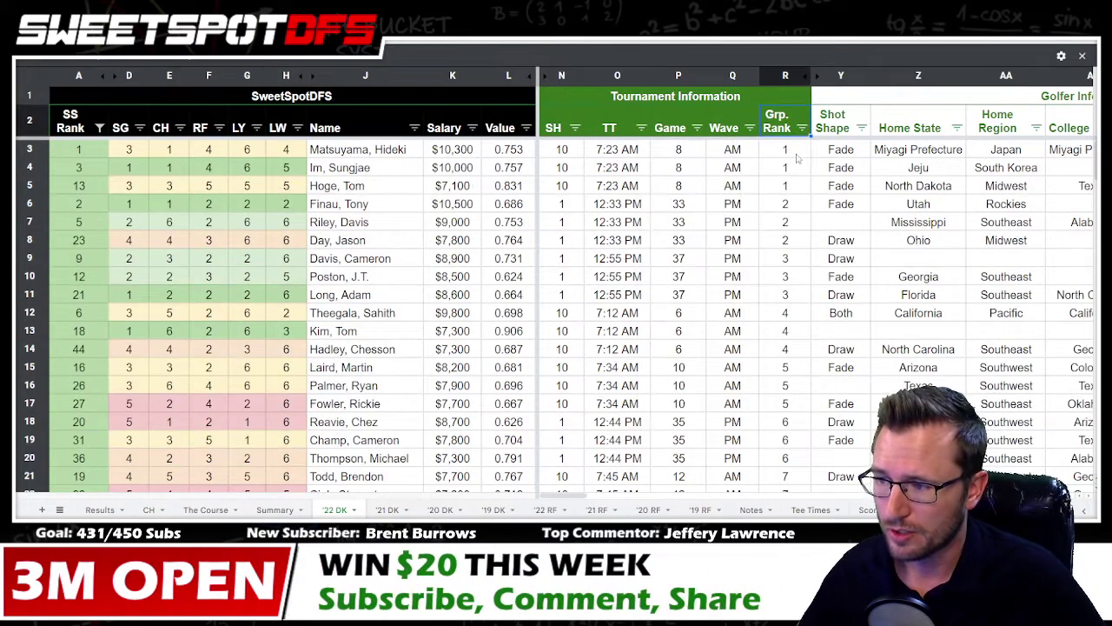
pyautogui.moveTo(80, 151); pyautogui.dragTo(80, 185)
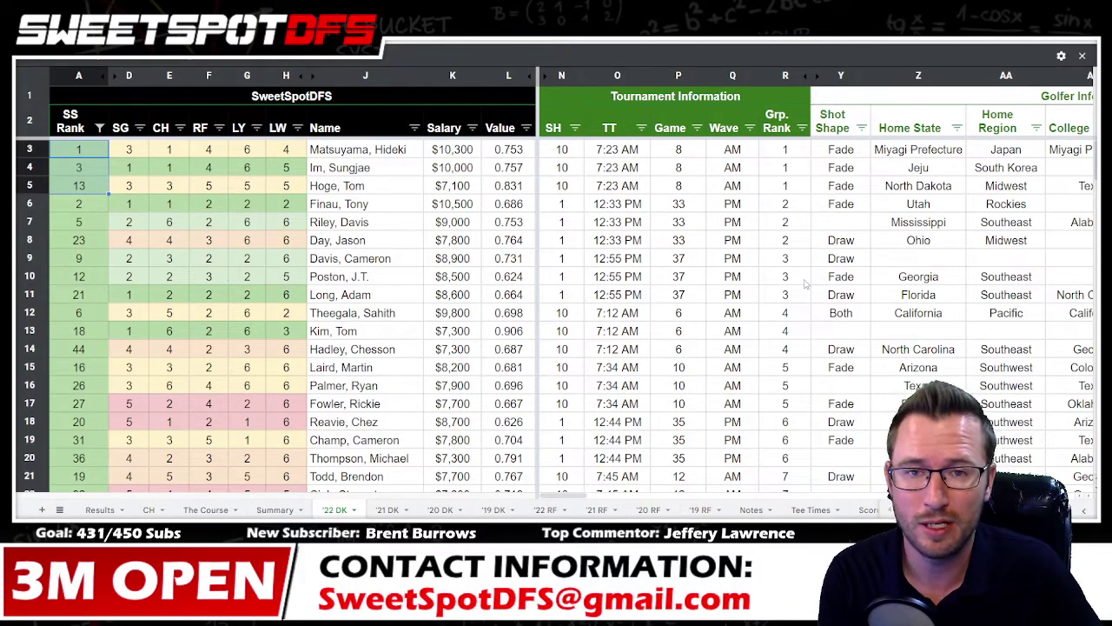
# Examine the groups with Grp. Rank 6 and 7, highlighting the seventh group's rows and its SS Rank values
pyautogui.click(91, 441)
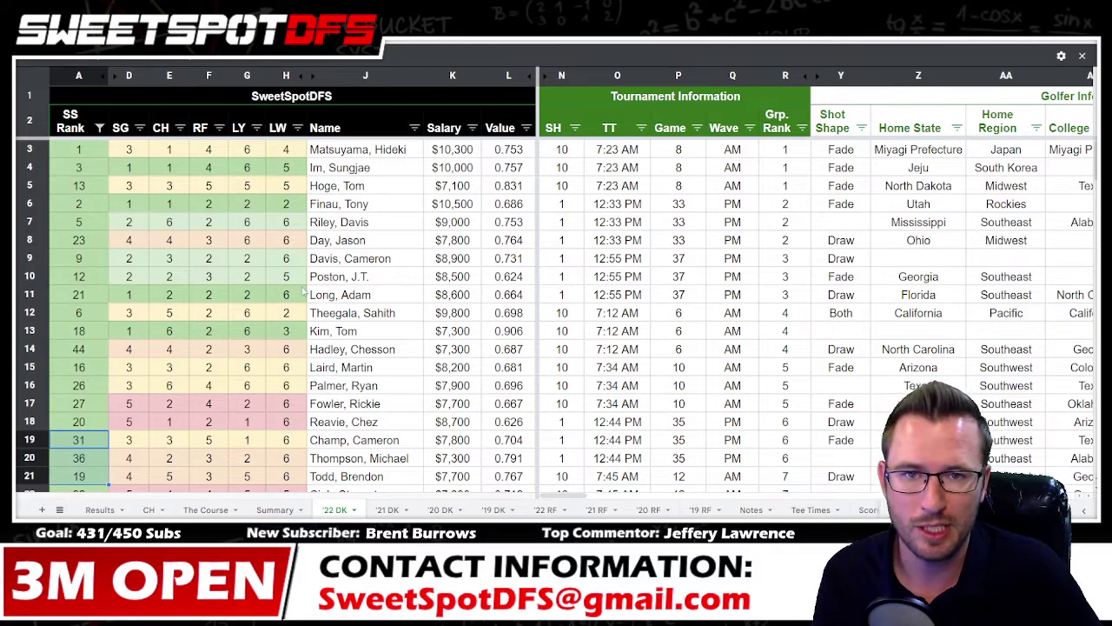
pyautogui.scroll(-3, 304, 292)
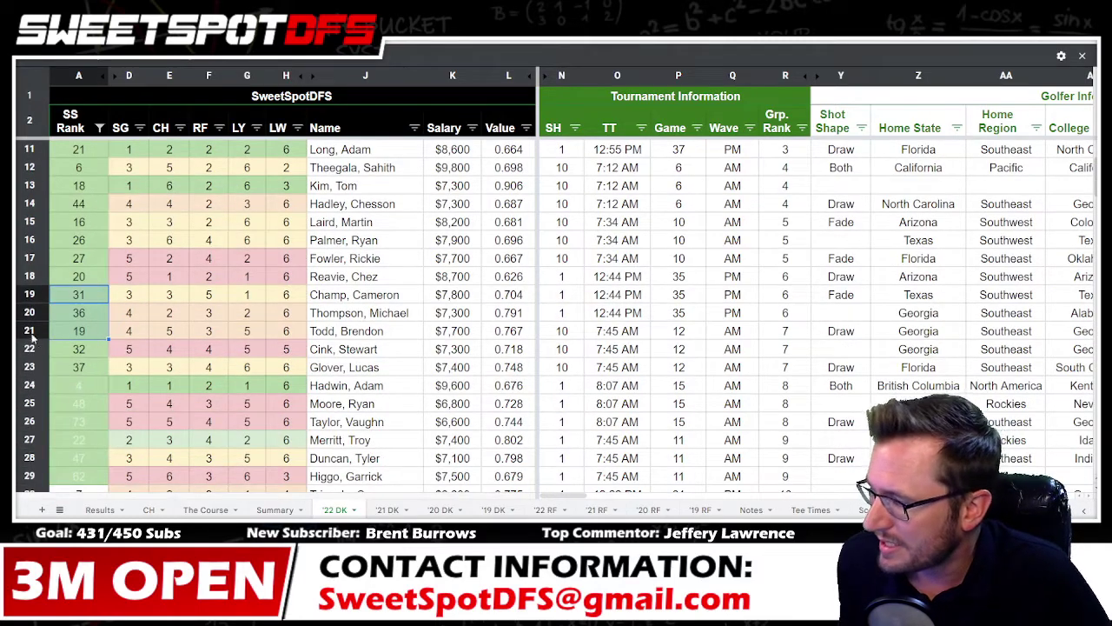
pyautogui.moveTo(33, 337); pyautogui.dragTo(31, 367)
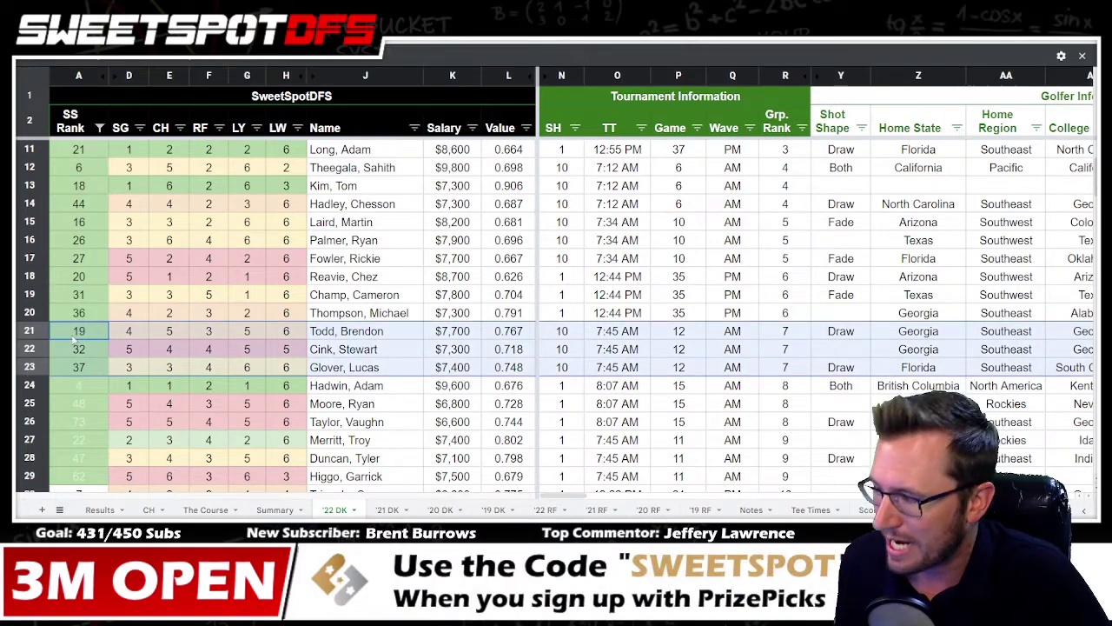
pyautogui.moveTo(76, 339); pyautogui.dragTo(78, 367)
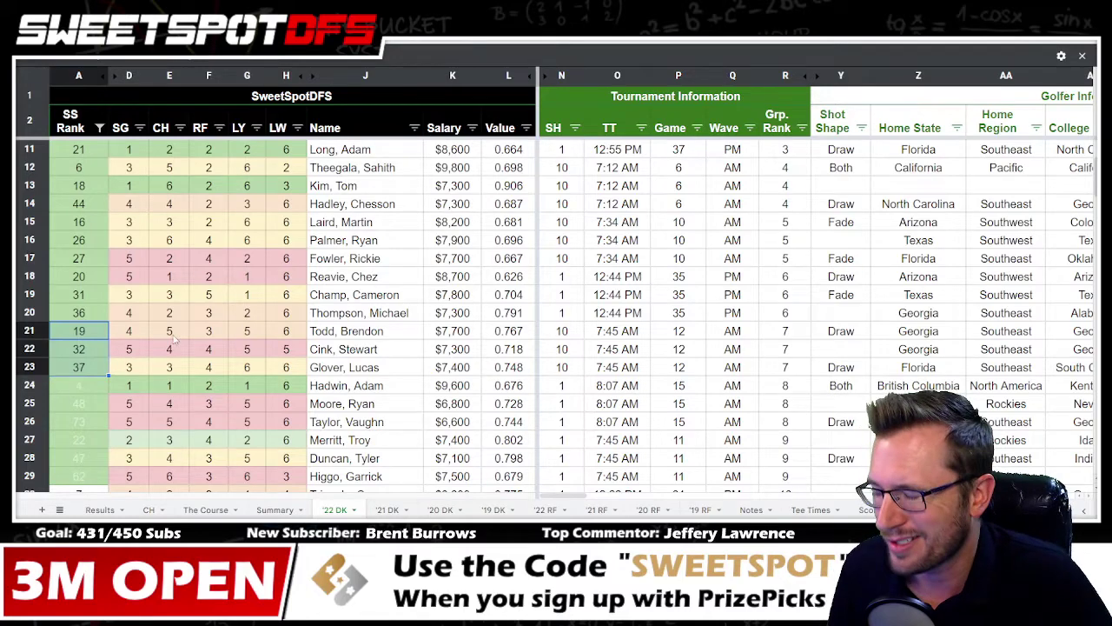
# Highlight all golfer rows belonging to Grp. Rank 1 through 7, rows 3 to 23
pyautogui.scroll(3, 174, 341)
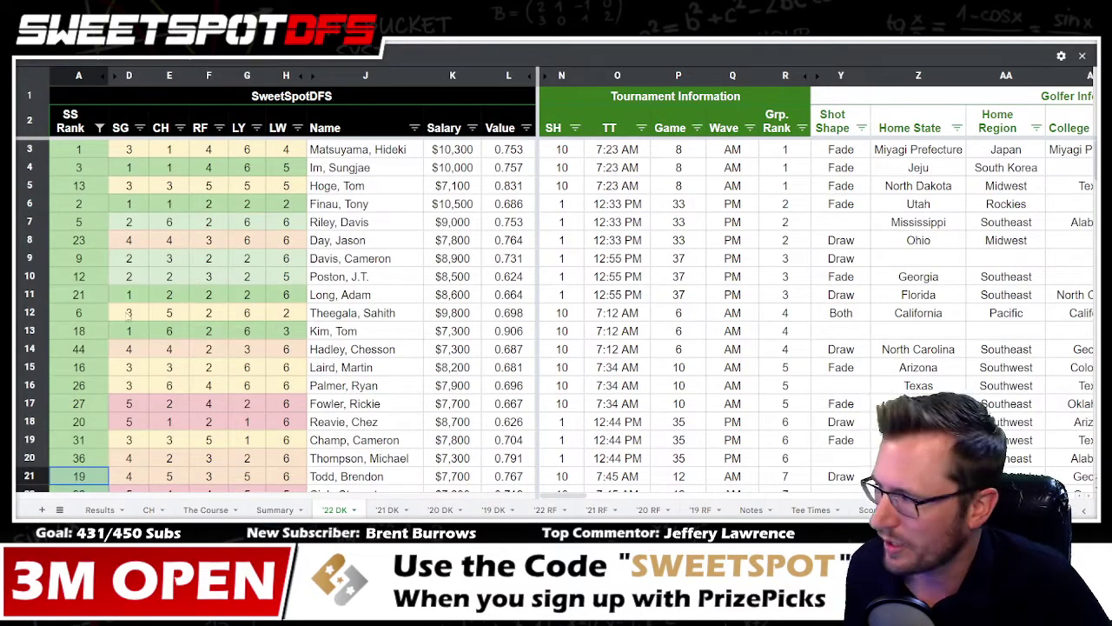
pyautogui.moveTo(31, 150); pyautogui.dragTo(31, 332)
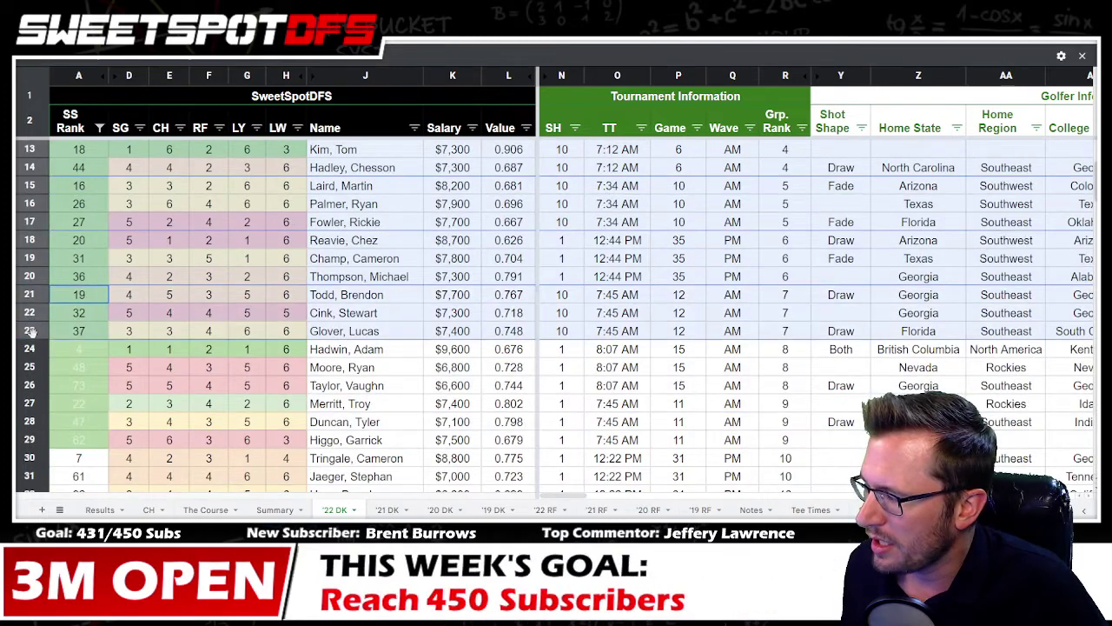
pyautogui.scroll(3, 33, 333)
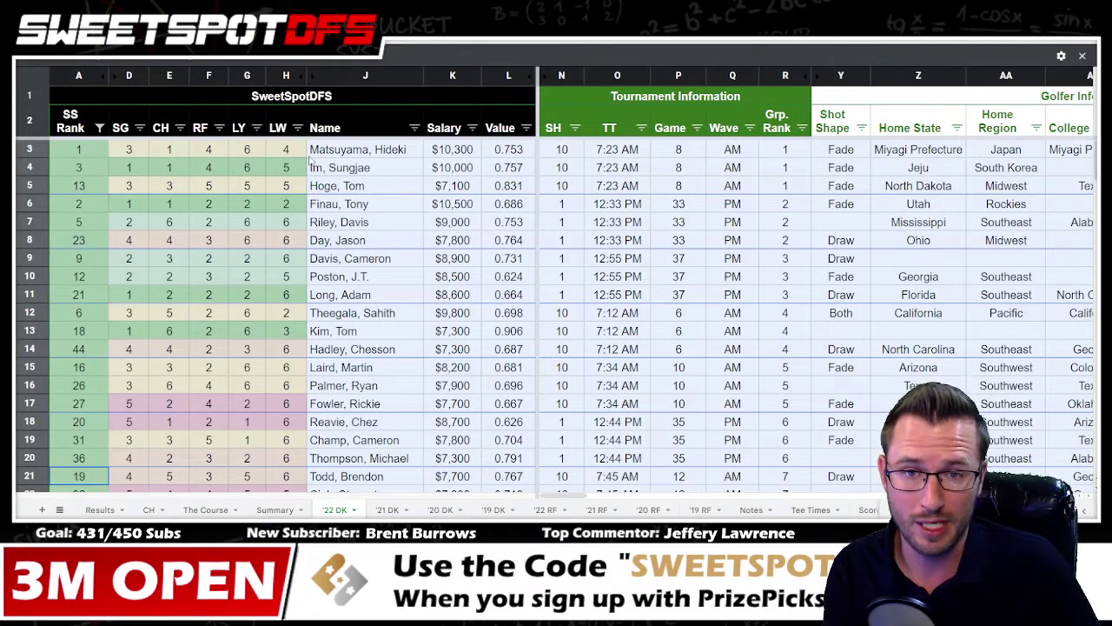
# Review the three golfers in the first-ranked group by picking out their names within the highlighted rows
pyautogui.click(398, 155)
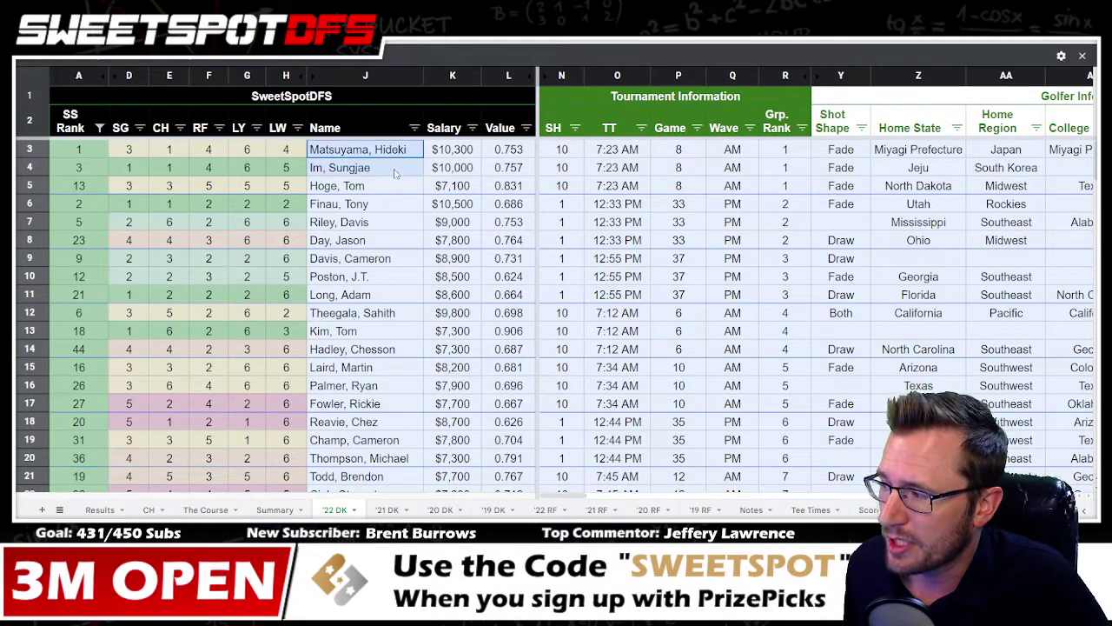
pyautogui.moveTo(395, 173); pyautogui.dragTo(399, 192)
pyautogui.press('Home')
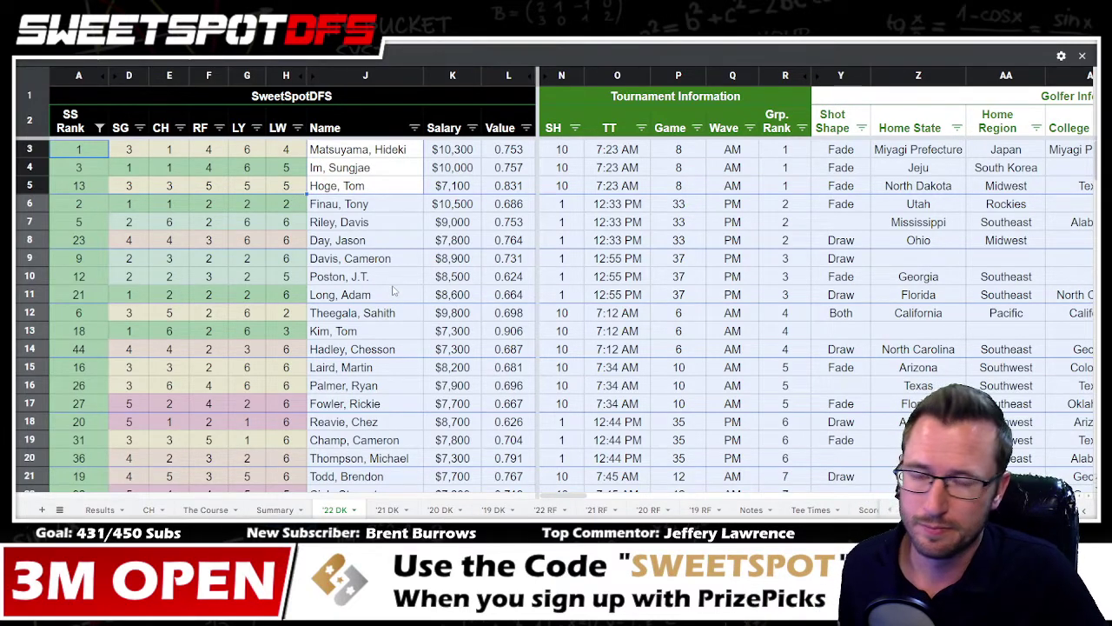
pyautogui.click(390, 153)
pyautogui.click(356, 189)
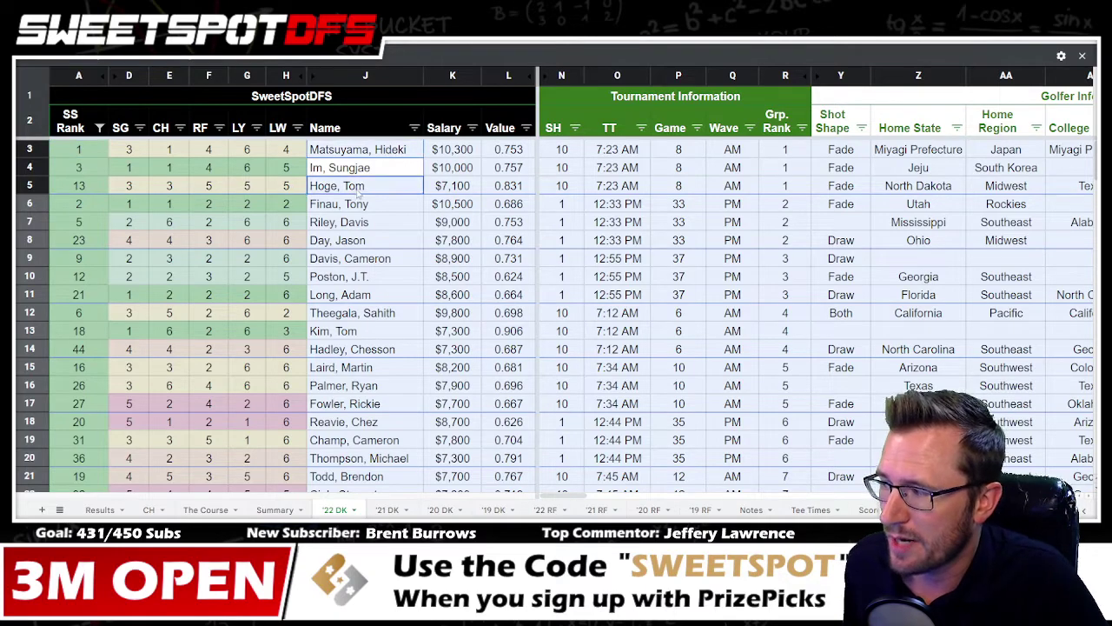
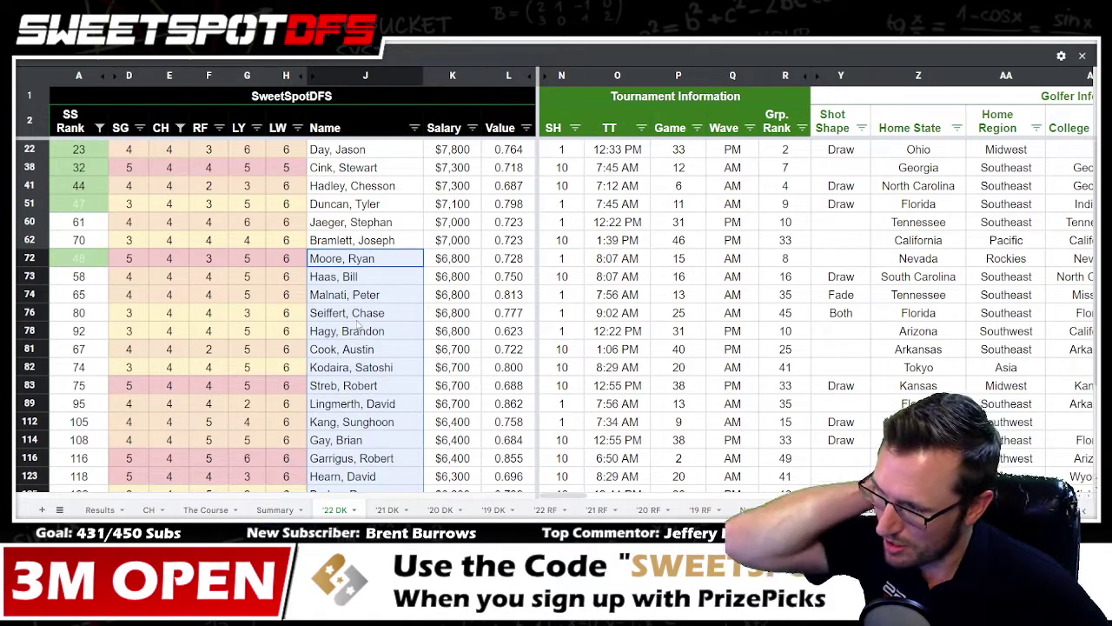
# In the list of golfers with CH value 4, select the name ranked 23, and then highlight the names ranked 32 to 70
pyautogui.click(358, 155)
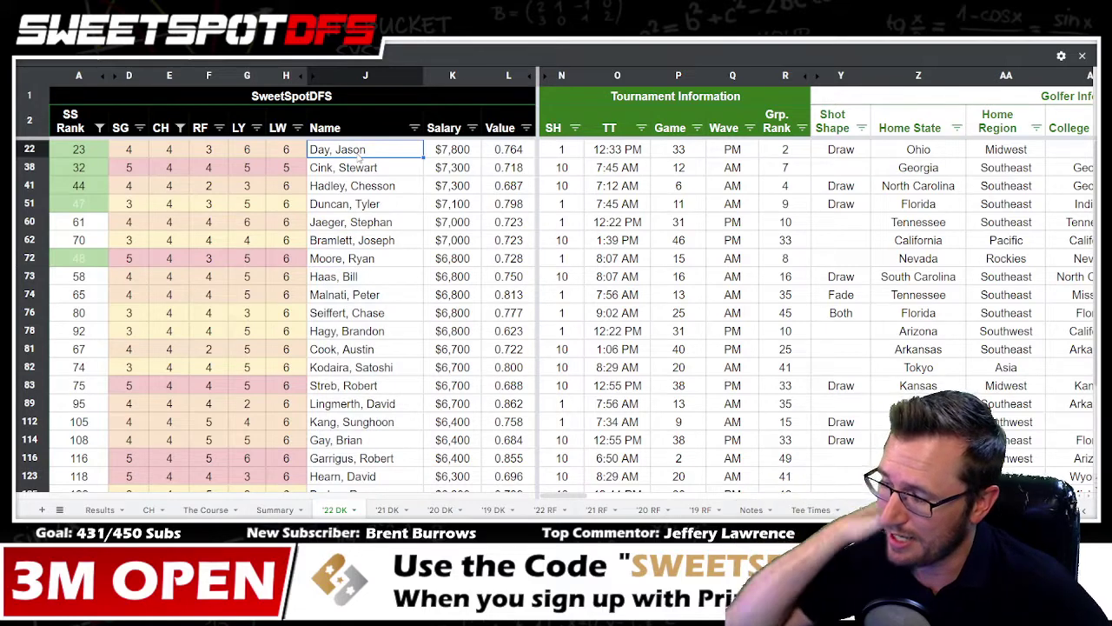
pyautogui.moveTo(372, 174); pyautogui.dragTo(393, 244)
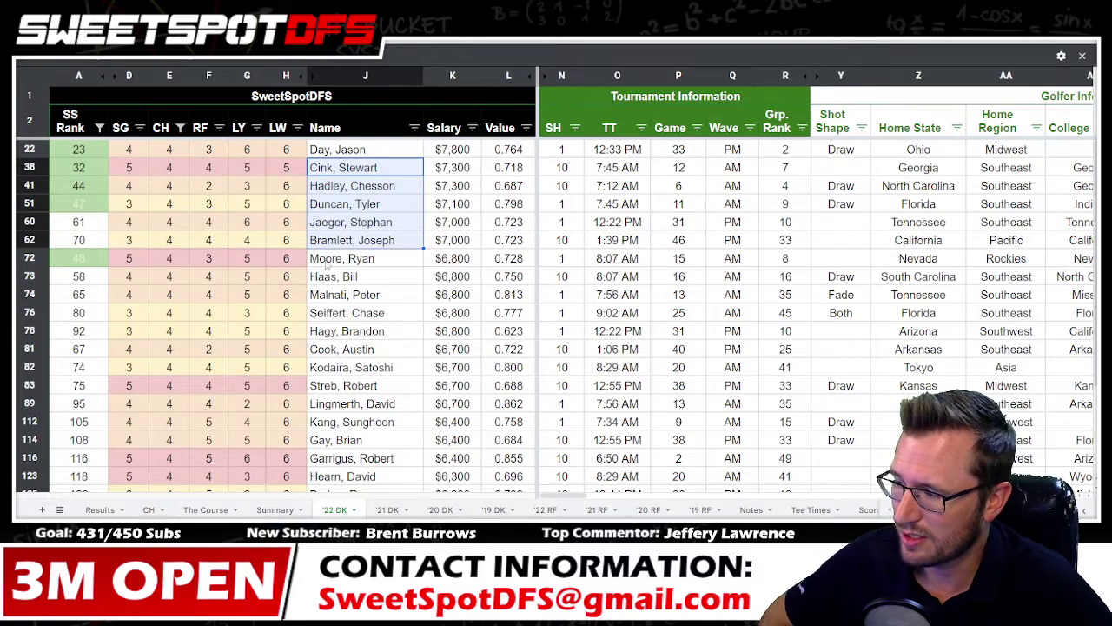
# Compare the CH 4 golfers priced $6,800 and lower with those ranked 32 to 70 by highlighting each block of names
pyautogui.moveTo(374, 258); pyautogui.dragTo(397, 455)
pyautogui.scroll(2, 398, 248)
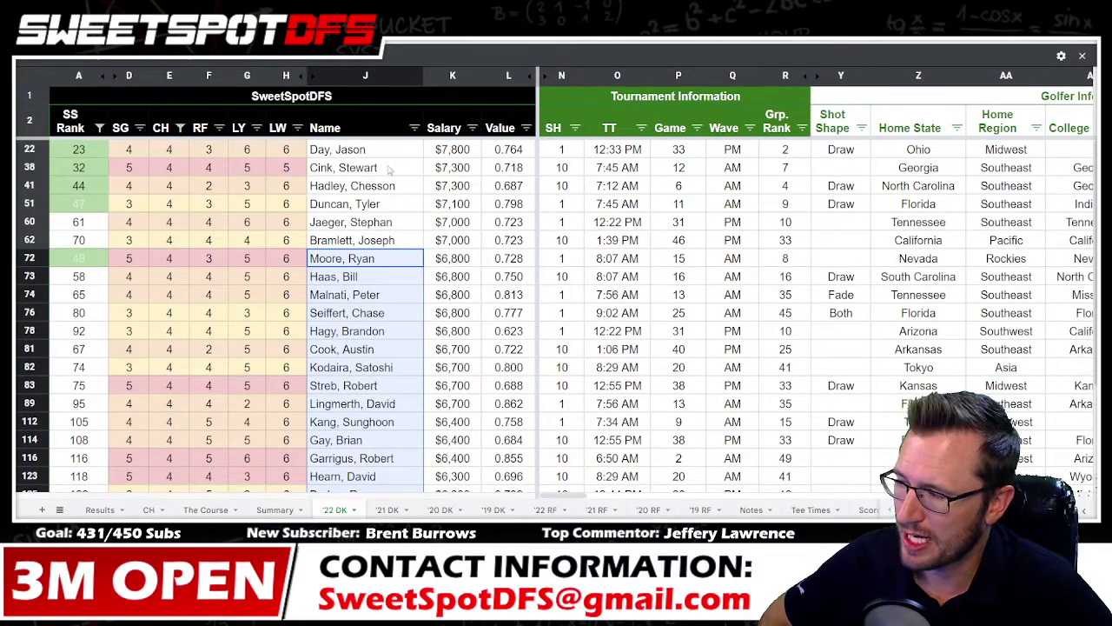
pyautogui.moveTo(382, 167); pyautogui.dragTo(389, 243)
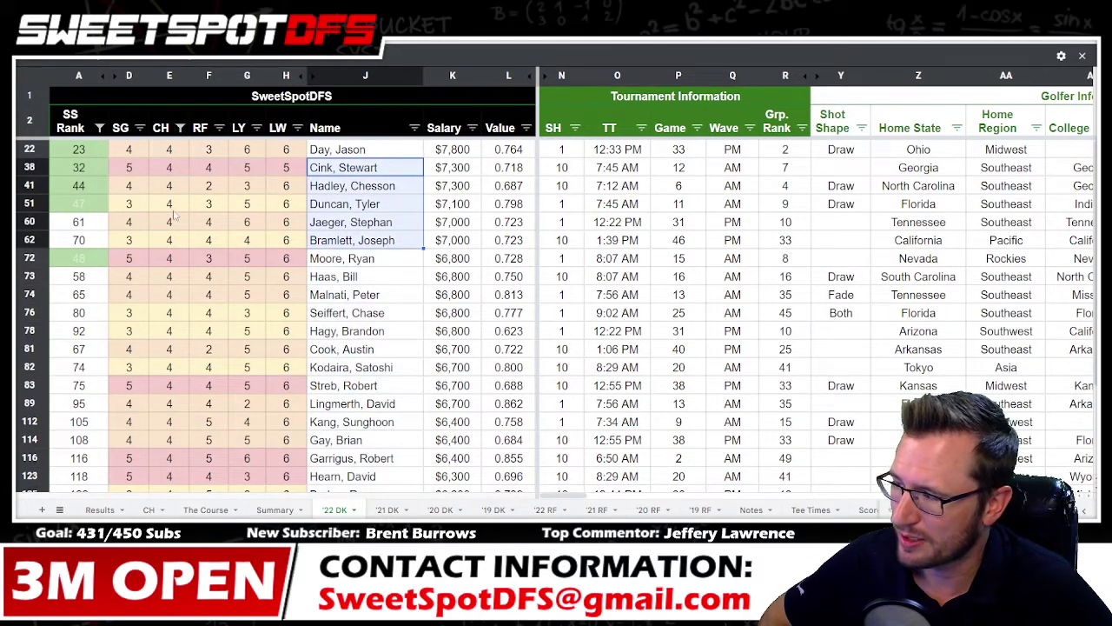
pyautogui.click(99, 129)
pyautogui.click(178, 410)
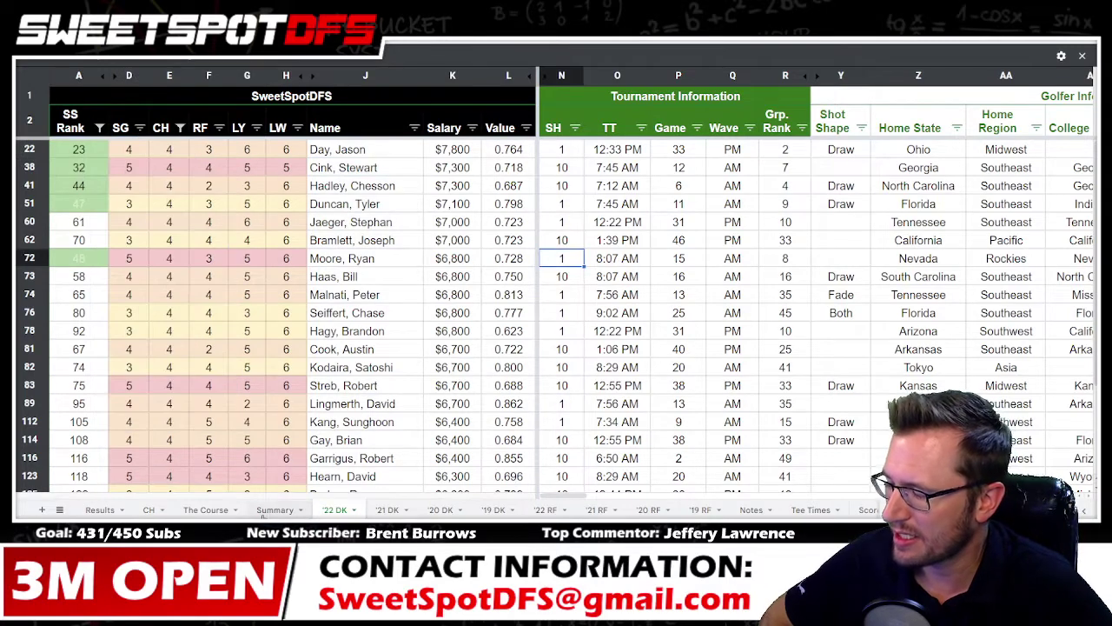
# Open the Summary sheet and review the Course History rows for ranges 61-80 and 1-20
pyautogui.click(274, 509)
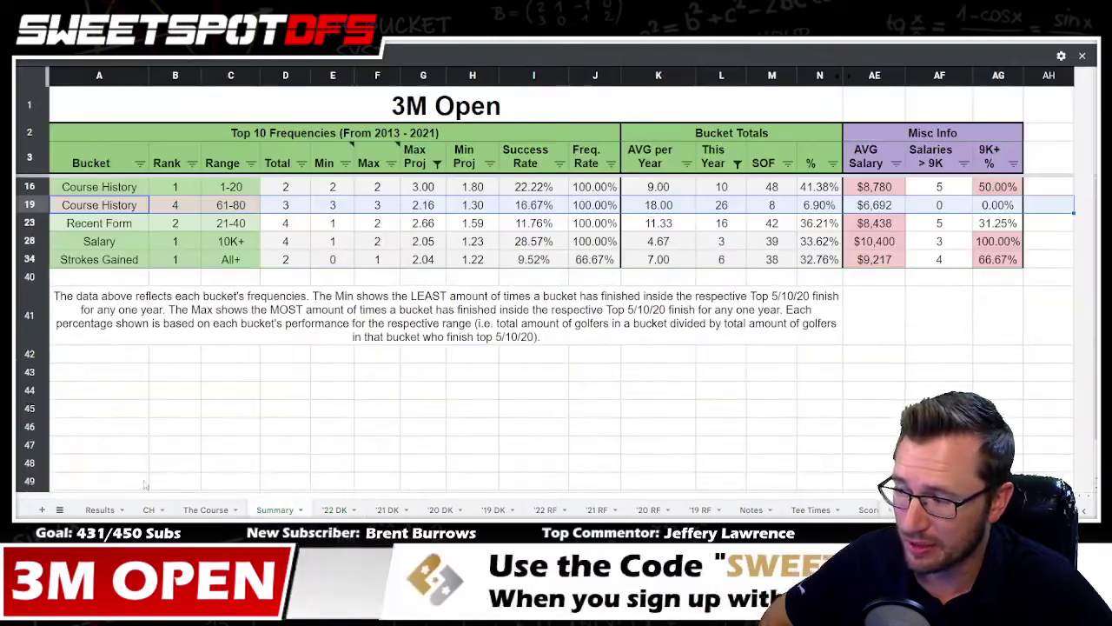
pyautogui.click(35, 209)
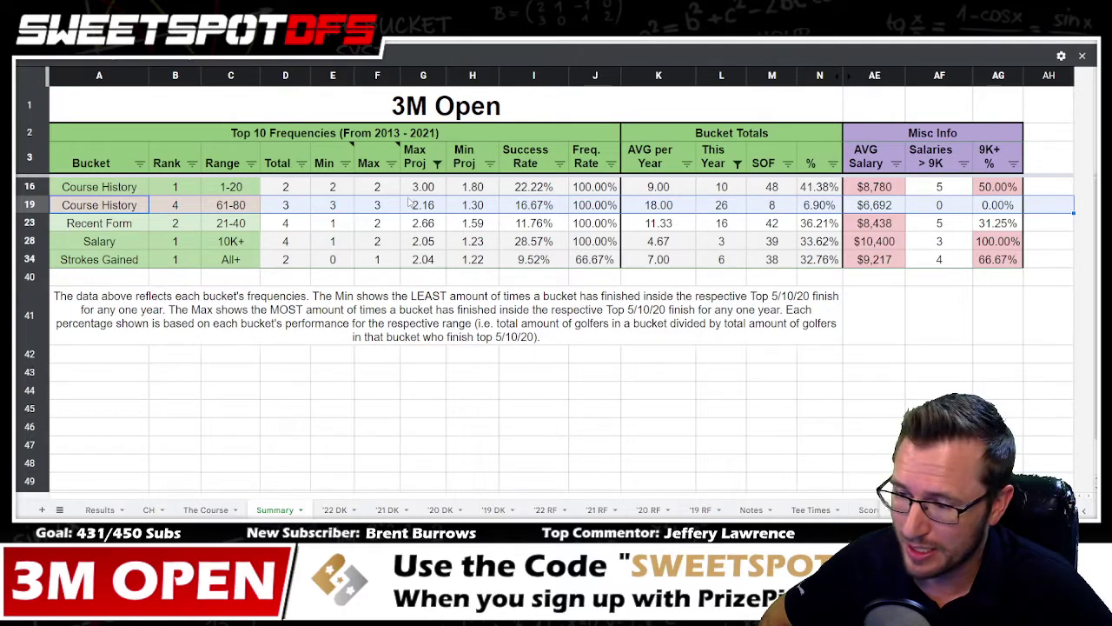
pyautogui.click(479, 188)
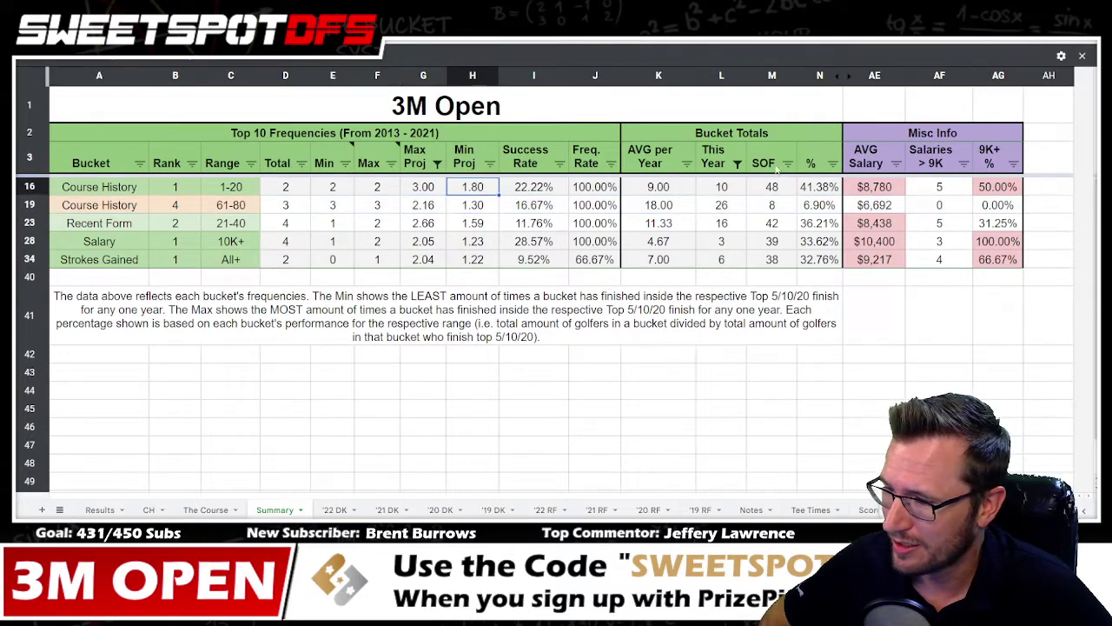
# Clear the filter conditions on the This Year and Max Proj columns by setting both to None
pyautogui.click(736, 165)
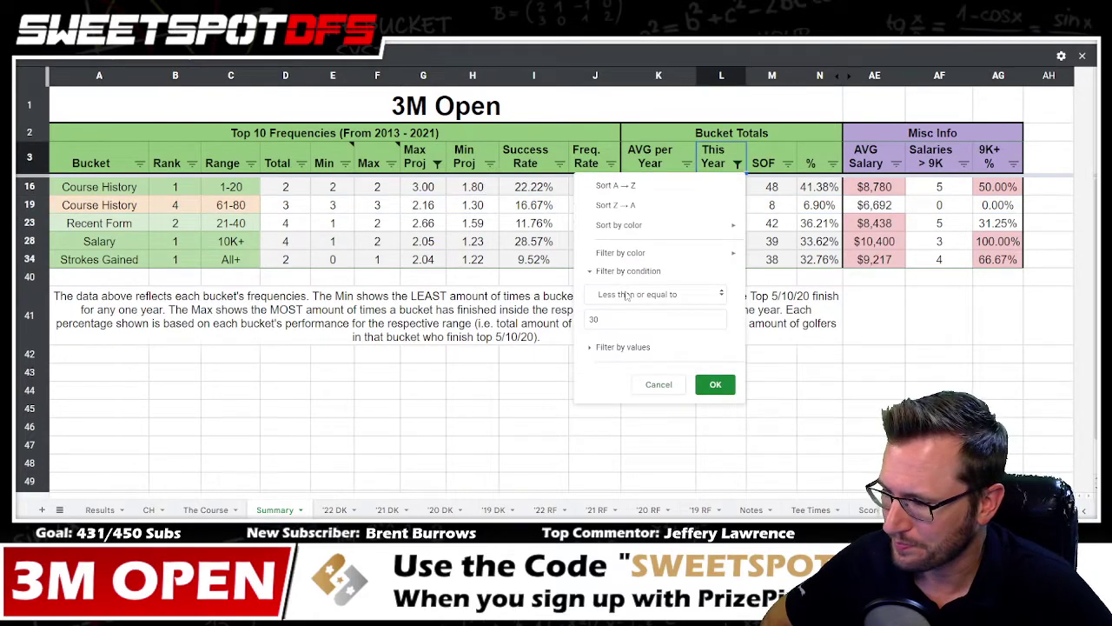
pyautogui.click(669, 293)
pyautogui.click(639, 27)
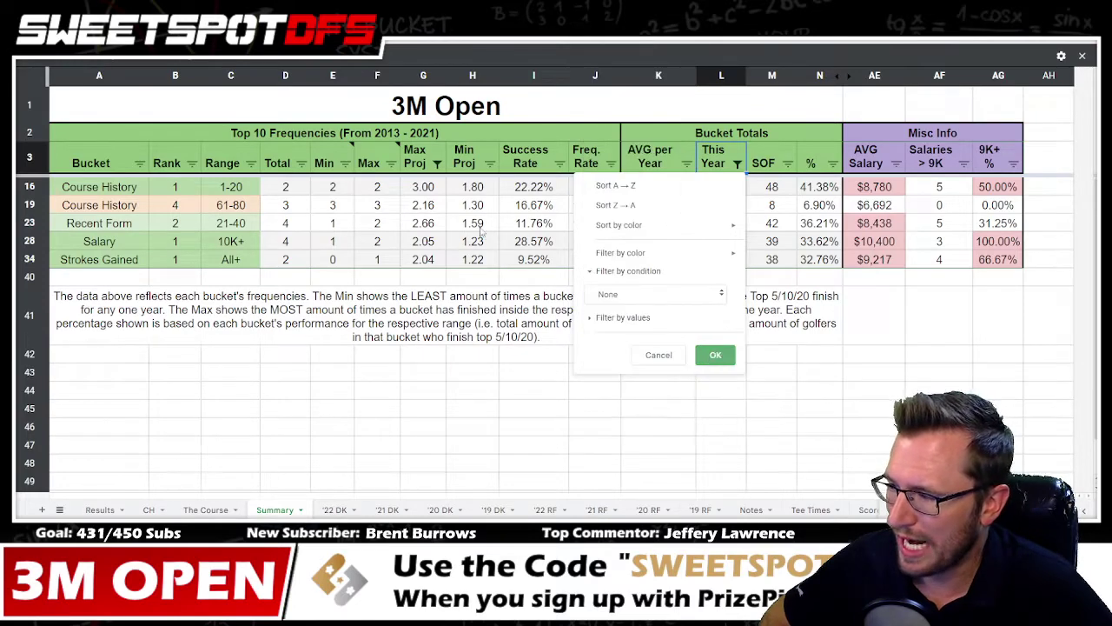
pyautogui.click(715, 356)
pyautogui.click(437, 163)
pyautogui.click(356, 294)
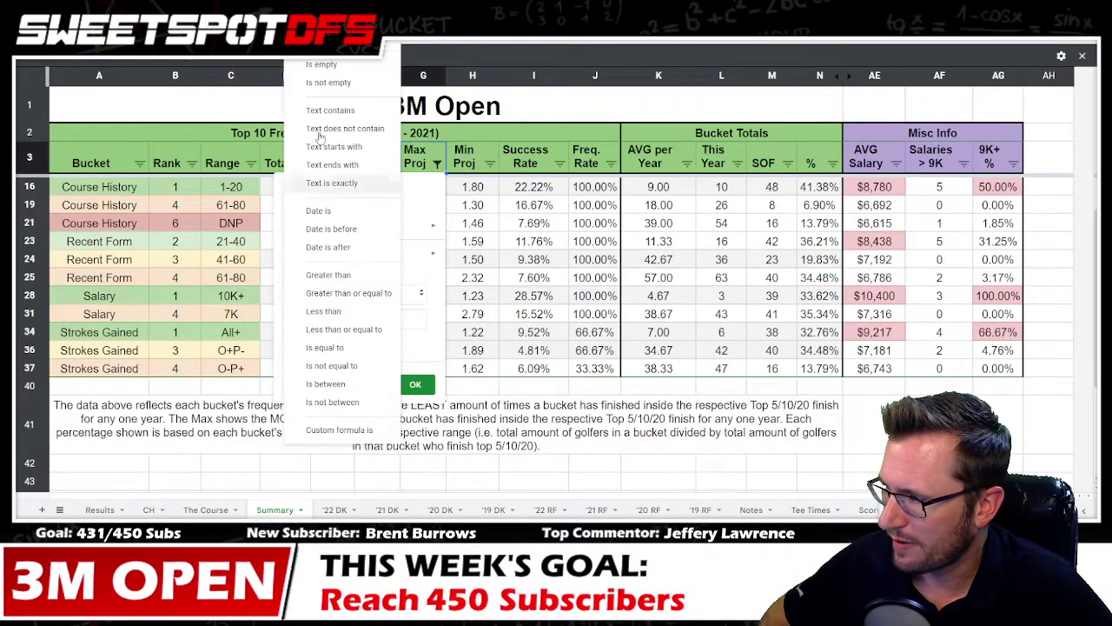
pyautogui.click(343, 50)
pyautogui.click(416, 354)
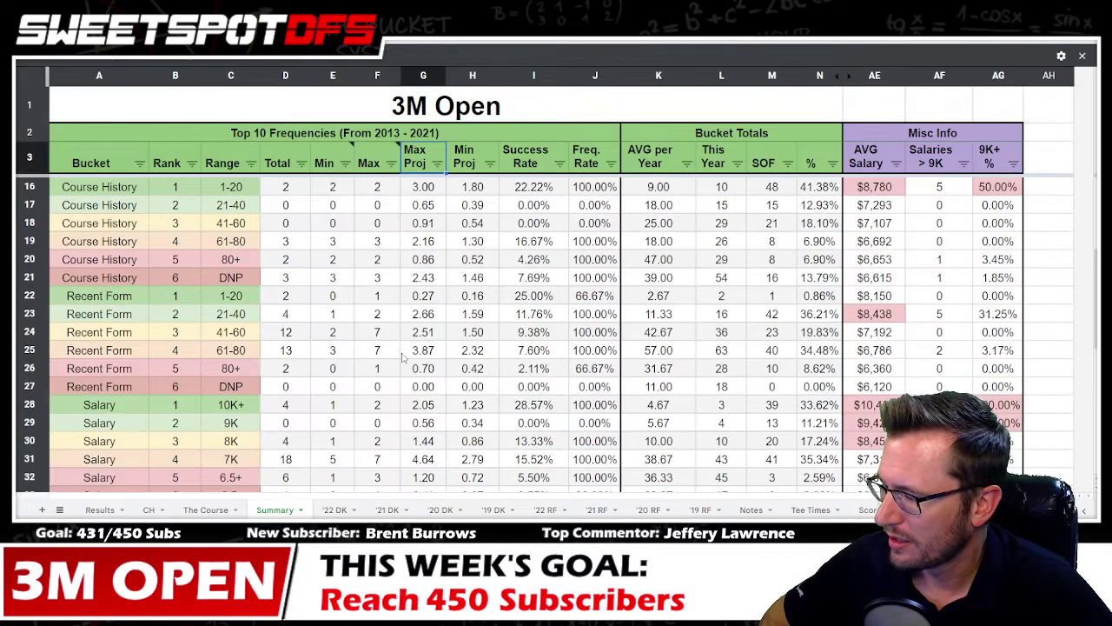
# Switch to the Excel lineup optimizer and set Lock to Y for Tony Finau and Adam Svensson
pyautogui.hotkey('alt', 'Tab')
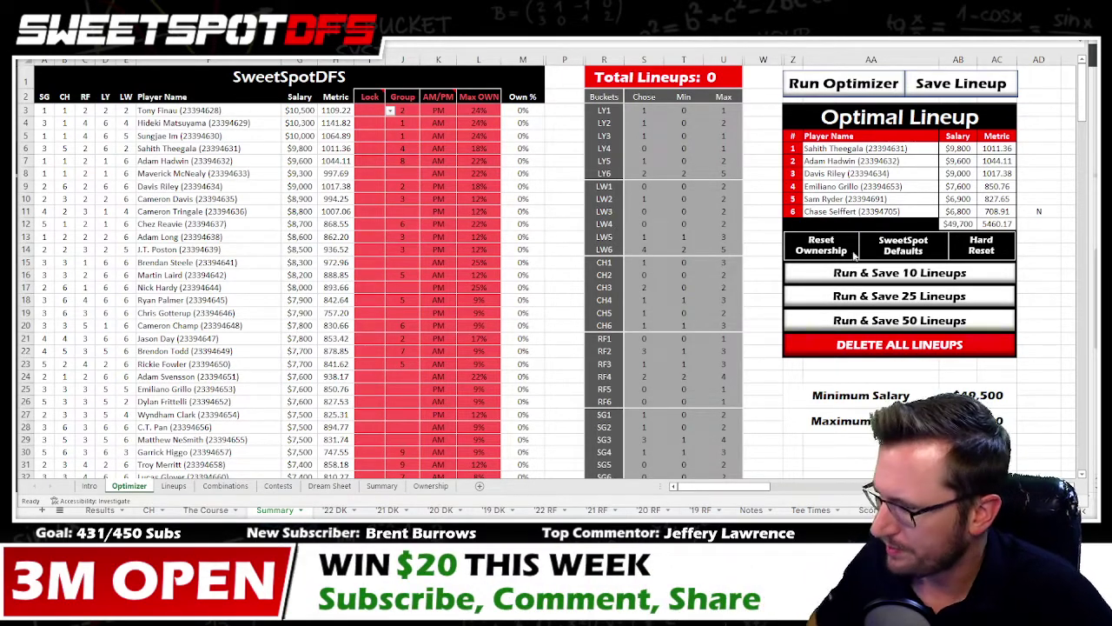
pyautogui.click(391, 111)
pyautogui.click(380, 128)
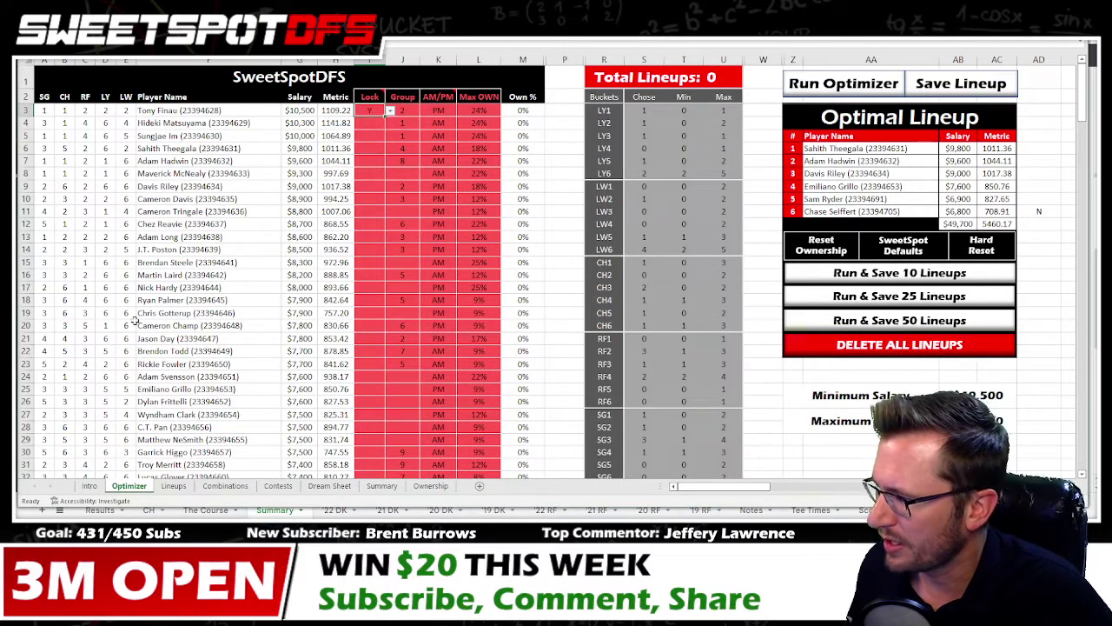
pyautogui.click(377, 377)
pyautogui.click(390, 376)
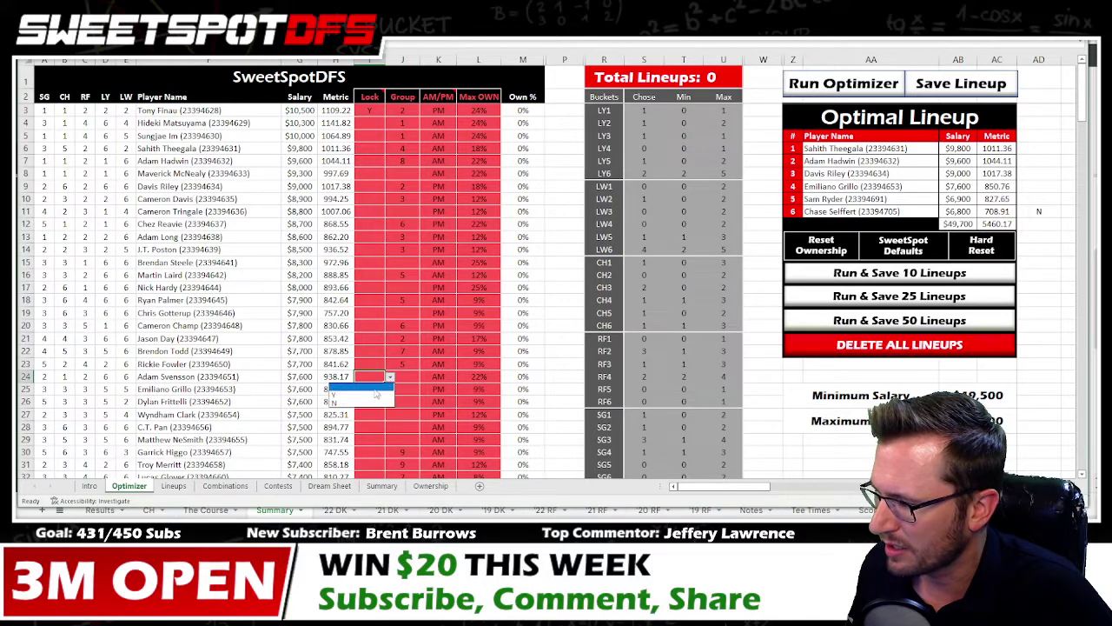
pyautogui.click(379, 393)
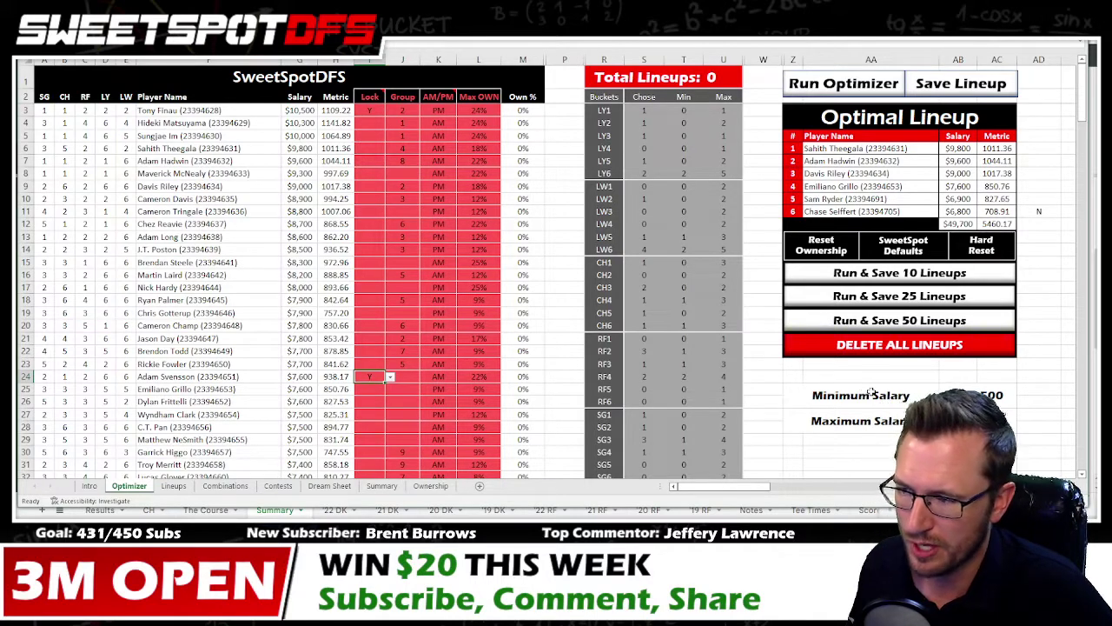
pyautogui.click(870, 455)
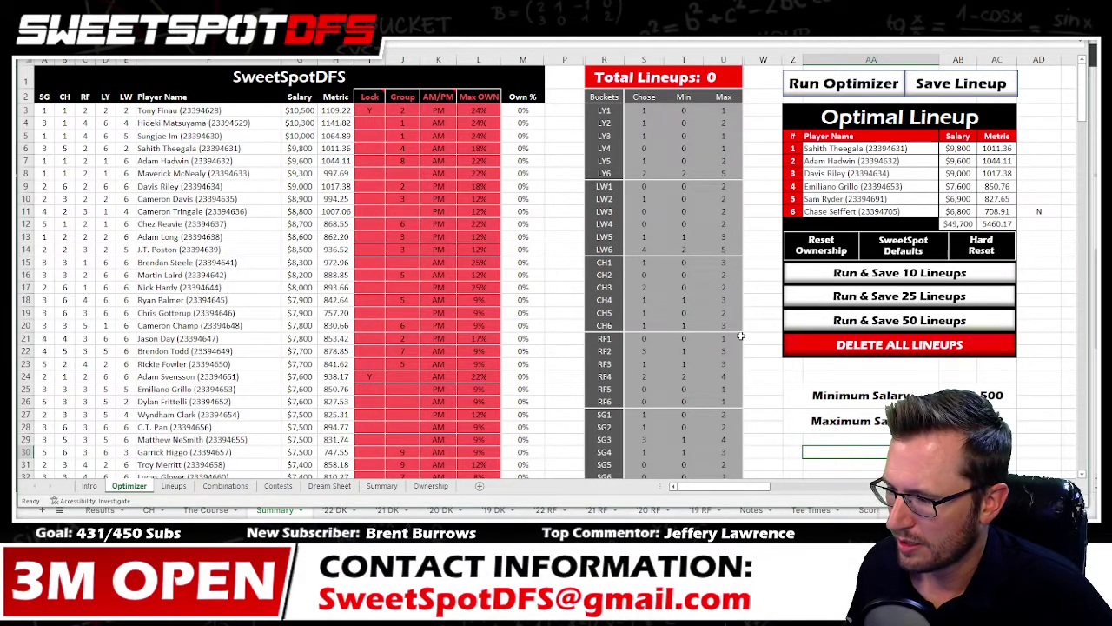
pyautogui.click(728, 337)
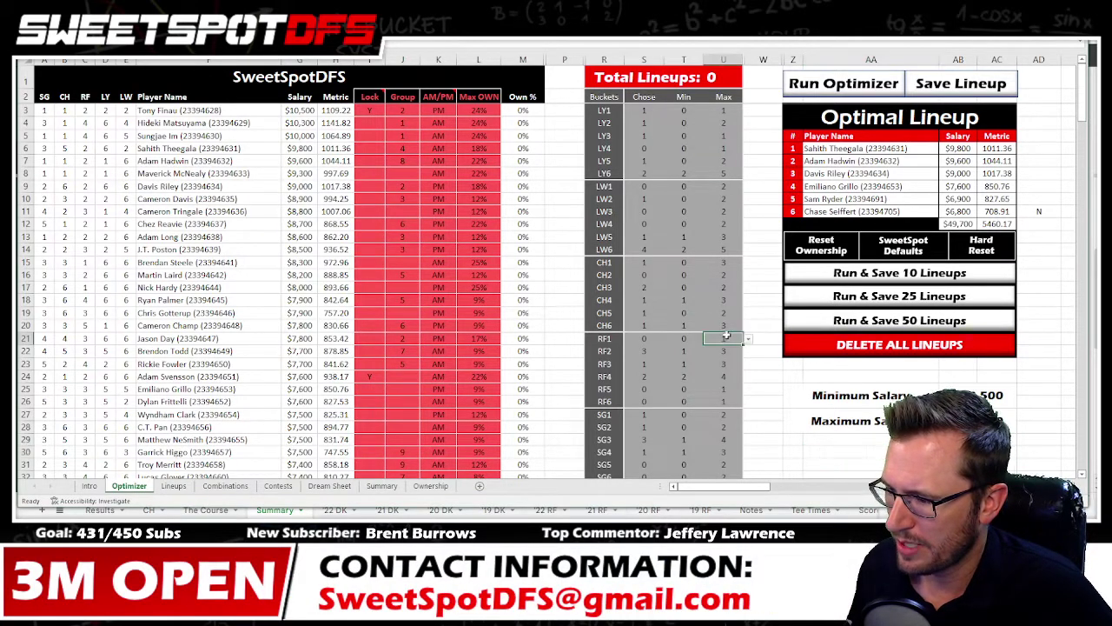
pyautogui.write('2')
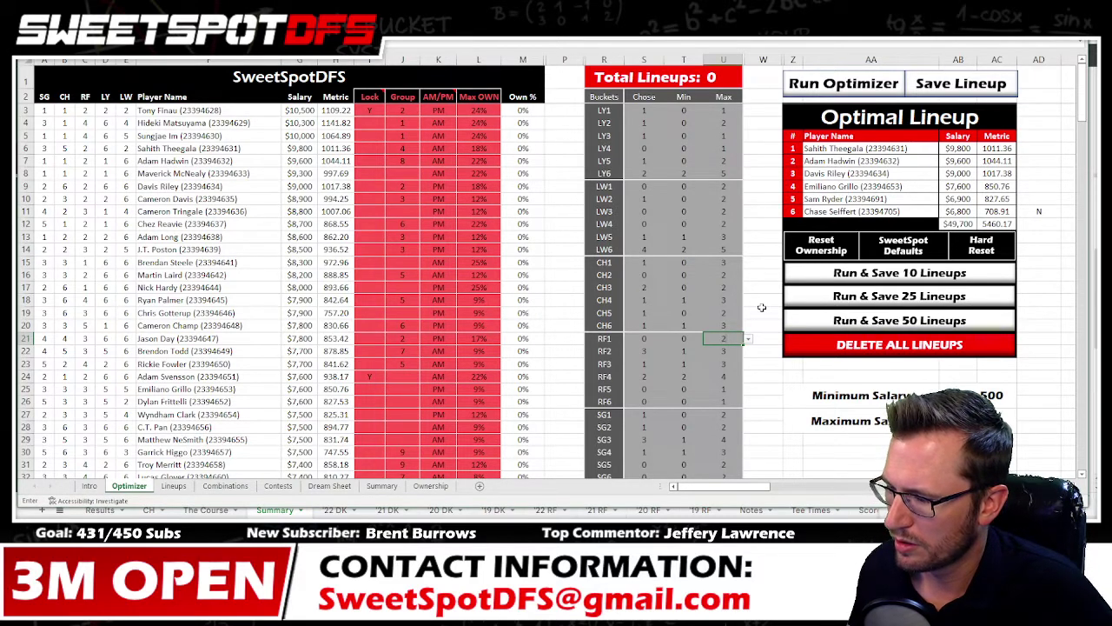
pyautogui.press('Escape')
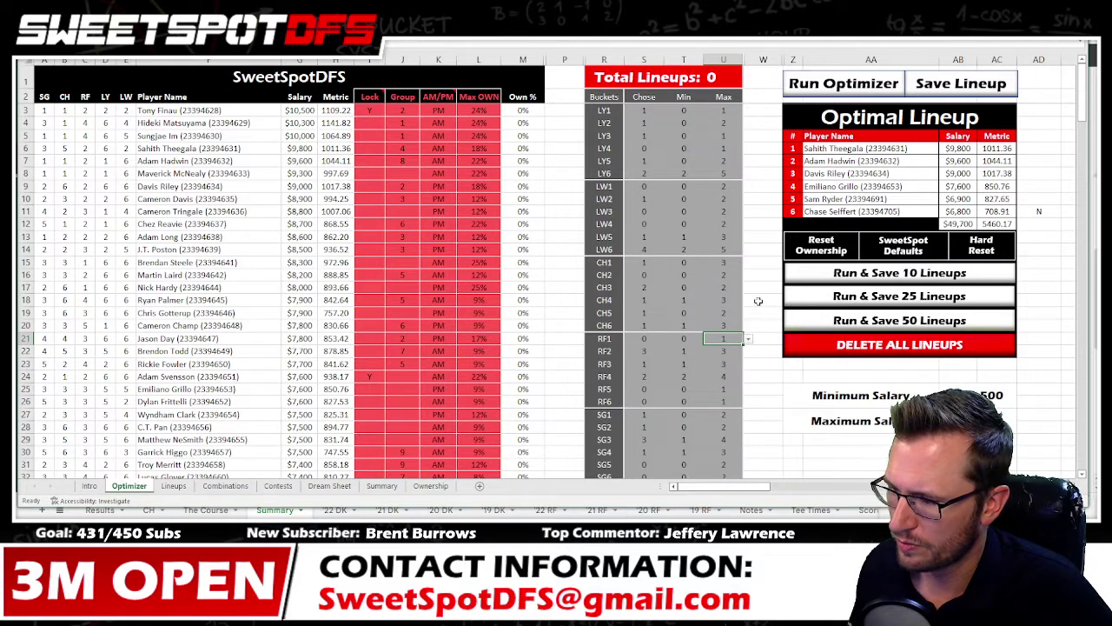
# Run the optimizer with the two locked golfers, and run it a second time for another lineup
pyautogui.click(723, 186)
pyautogui.click(765, 100)
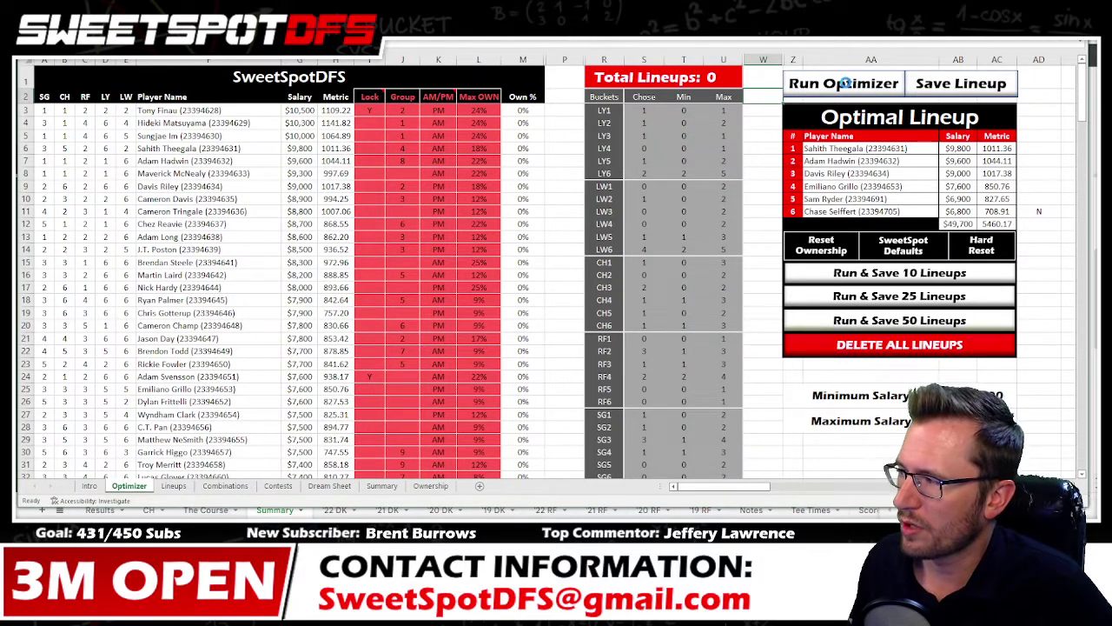
pyautogui.click(844, 82)
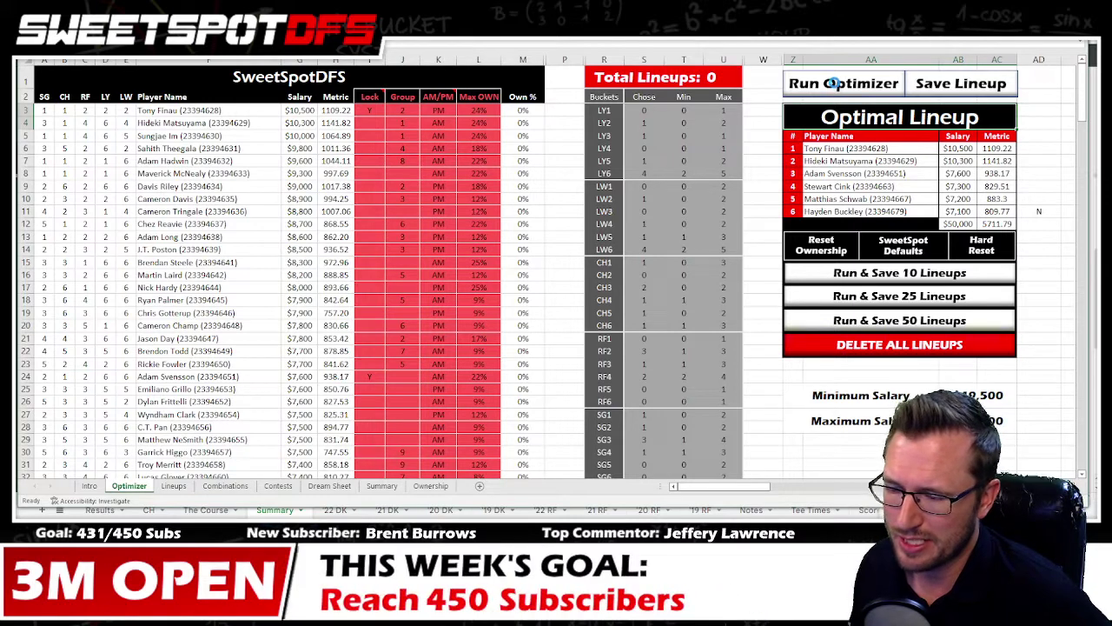
pyautogui.click(833, 83)
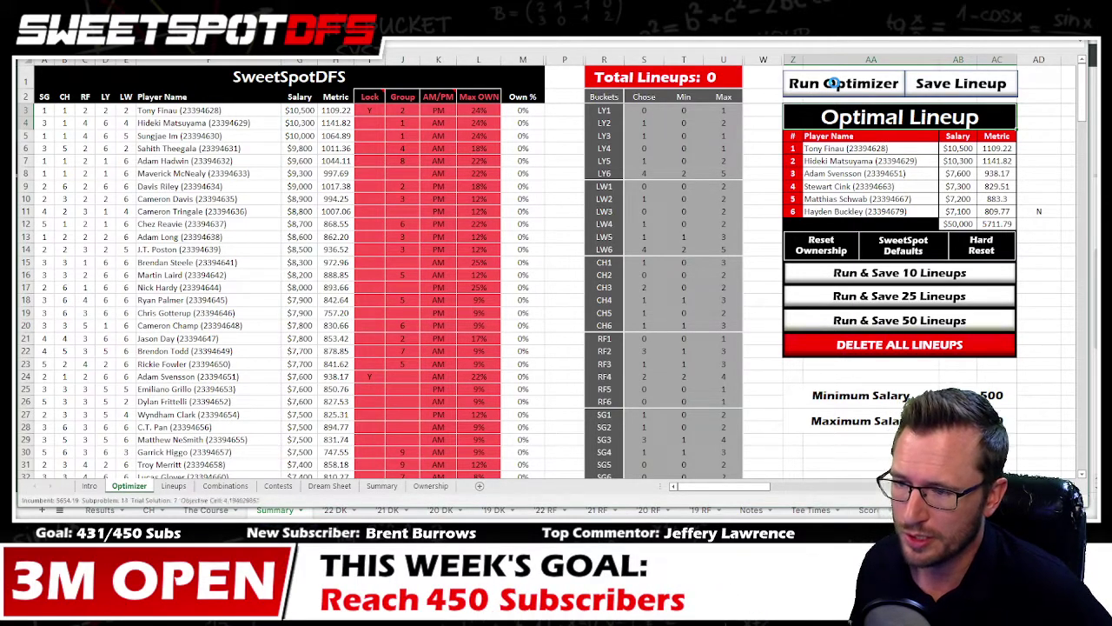
# Limit the 10k+ salary bucket to a Max of 1 and rerun the optimizer
pyautogui.click(860, 161)
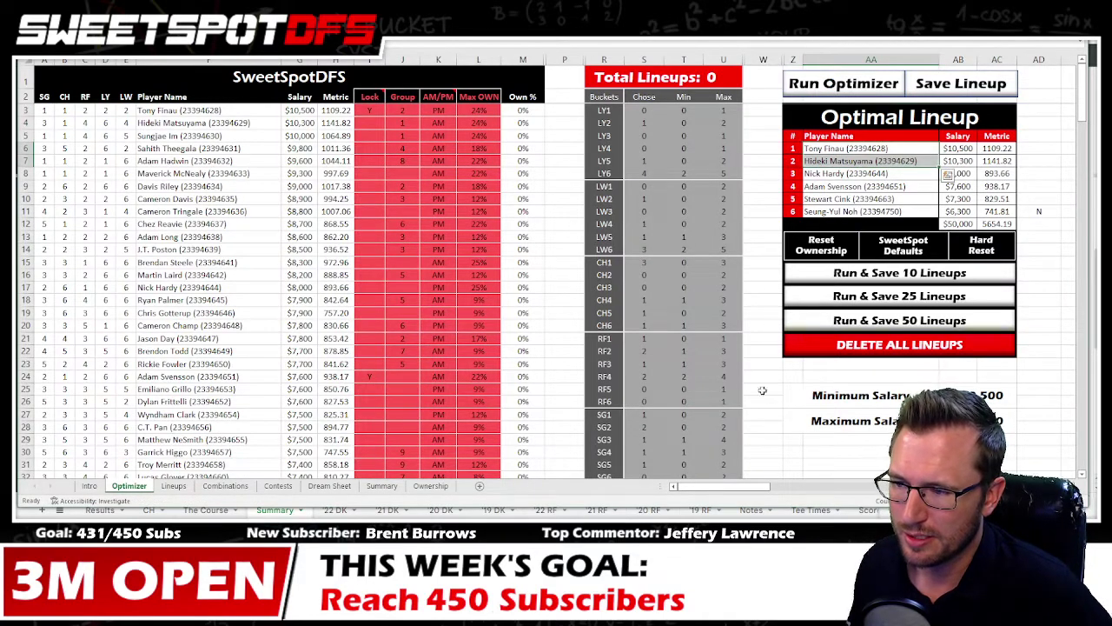
pyautogui.click(768, 440)
pyautogui.scroll(-1, 768, 441)
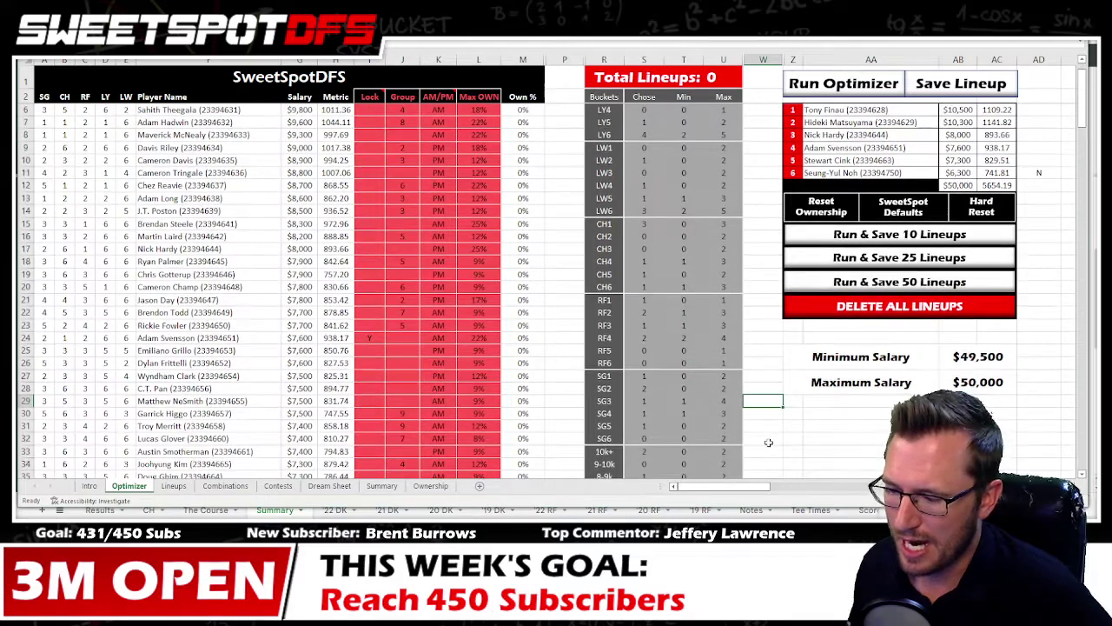
pyautogui.scroll(1, 708, 474)
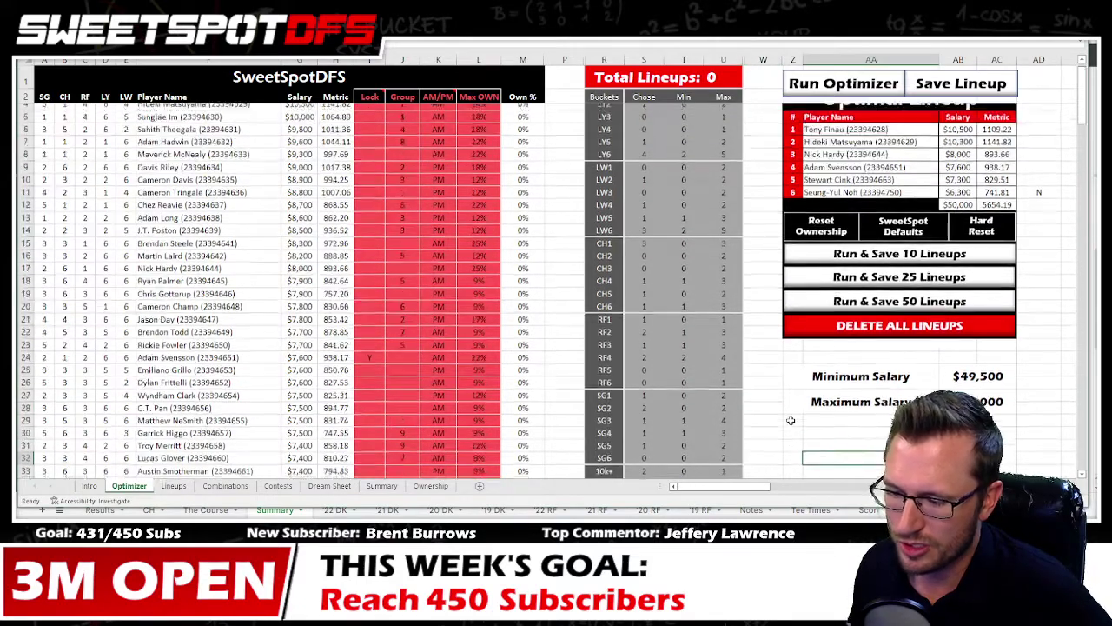
pyautogui.click(858, 76)
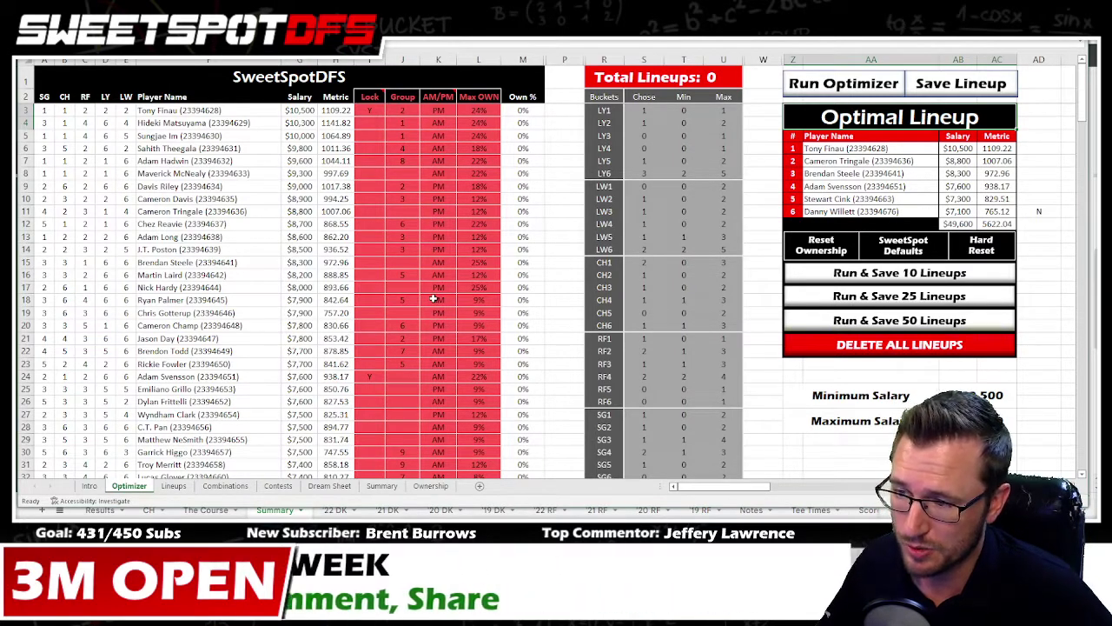
# Exclude Cameron Tringale by setting his Lock to N, and rerun the optimizer for new lineups
pyautogui.click(365, 211)
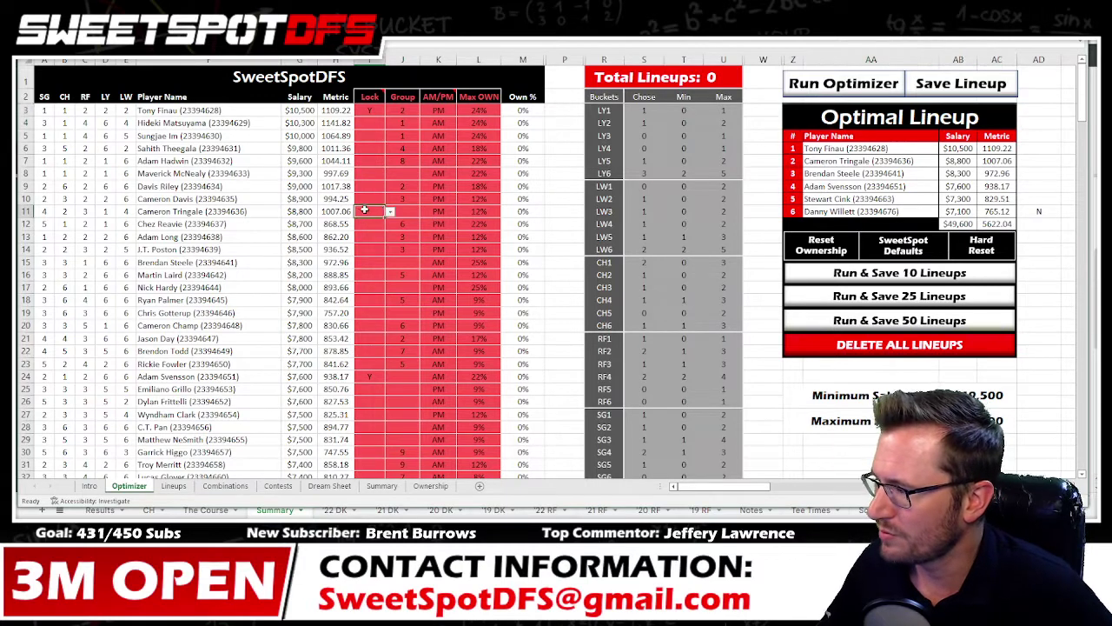
pyautogui.click(390, 212)
pyautogui.click(356, 229)
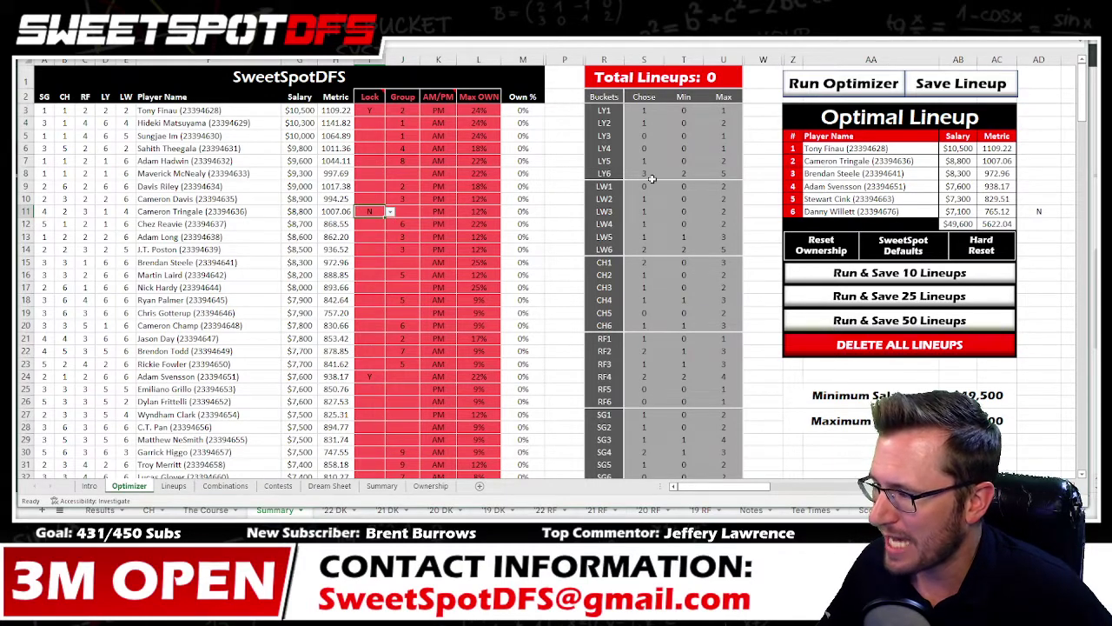
pyautogui.click(843, 83)
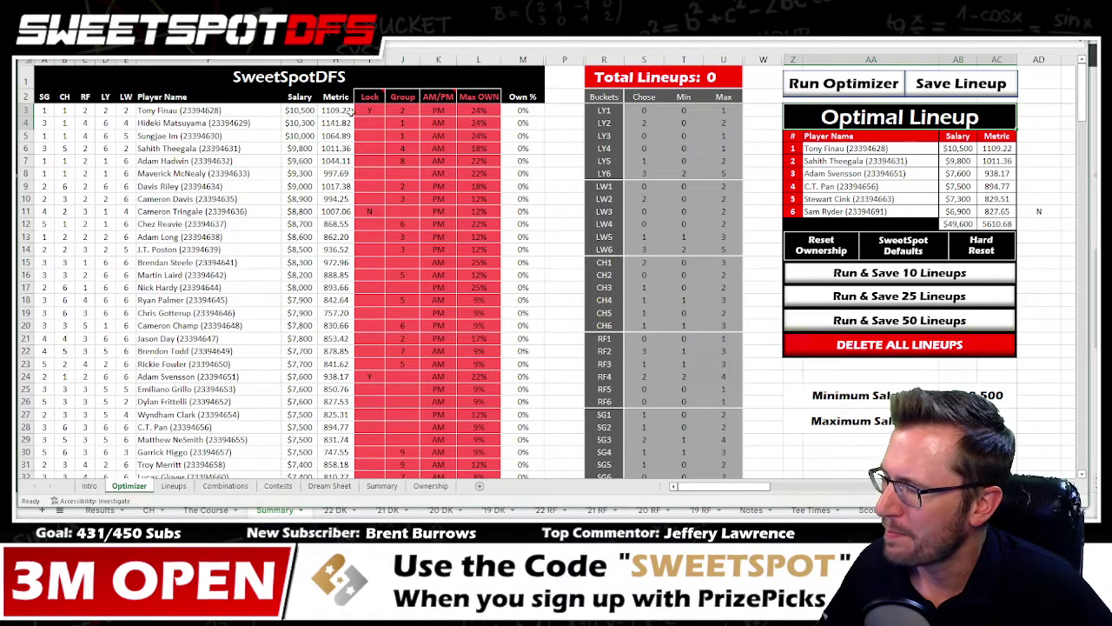
pyautogui.click(851, 81)
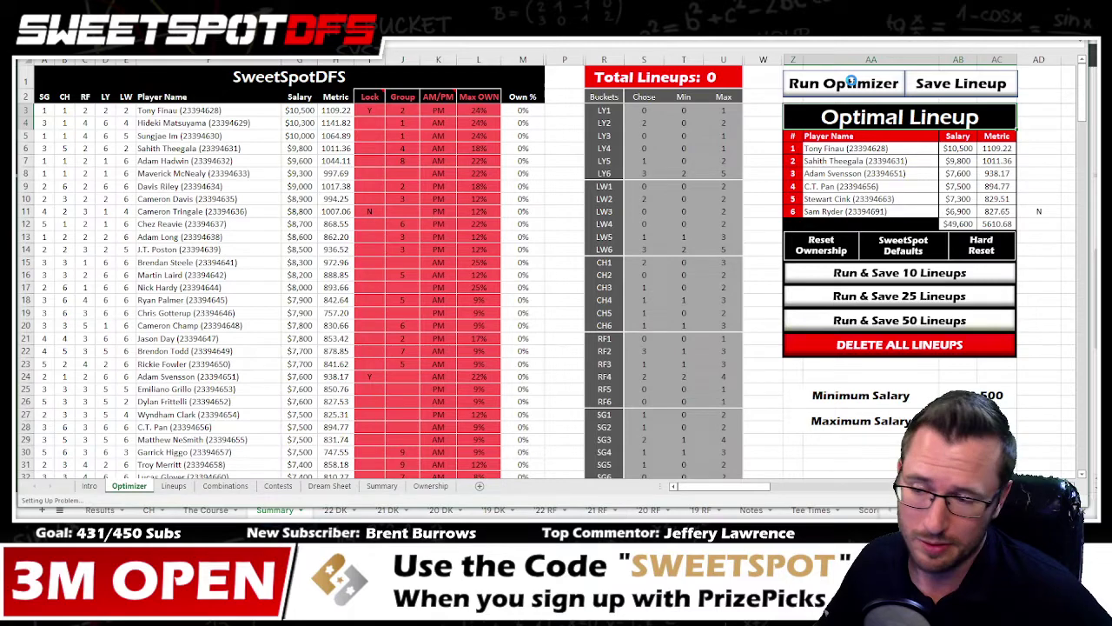